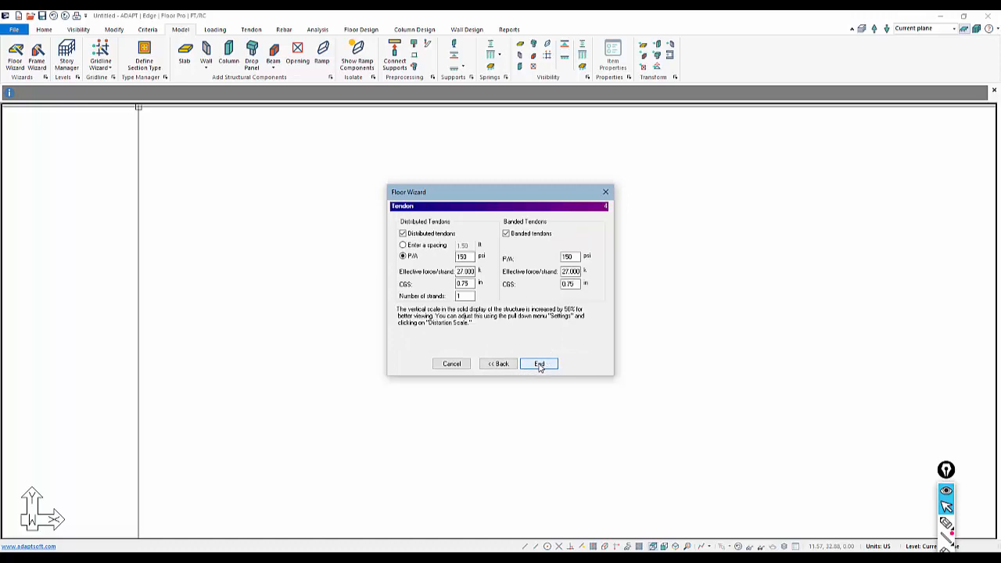
pyautogui.click(539, 365)
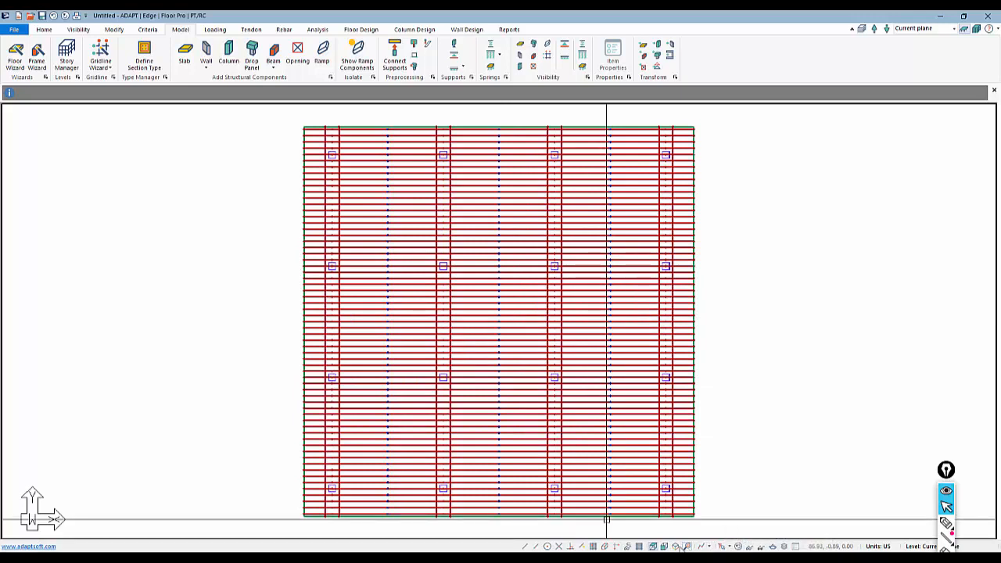
# Finish the Floor Wizard with distributed and banded tendons at 150 psi P/A and show the generated slab in plan view.
pyautogui.doubleClick(563, 222)
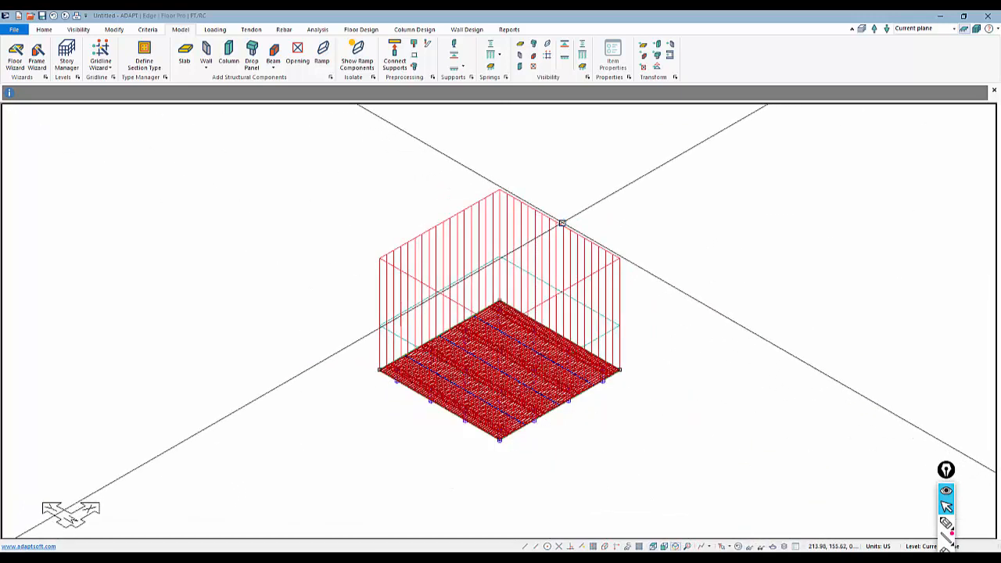
pyautogui.click(314, 19)
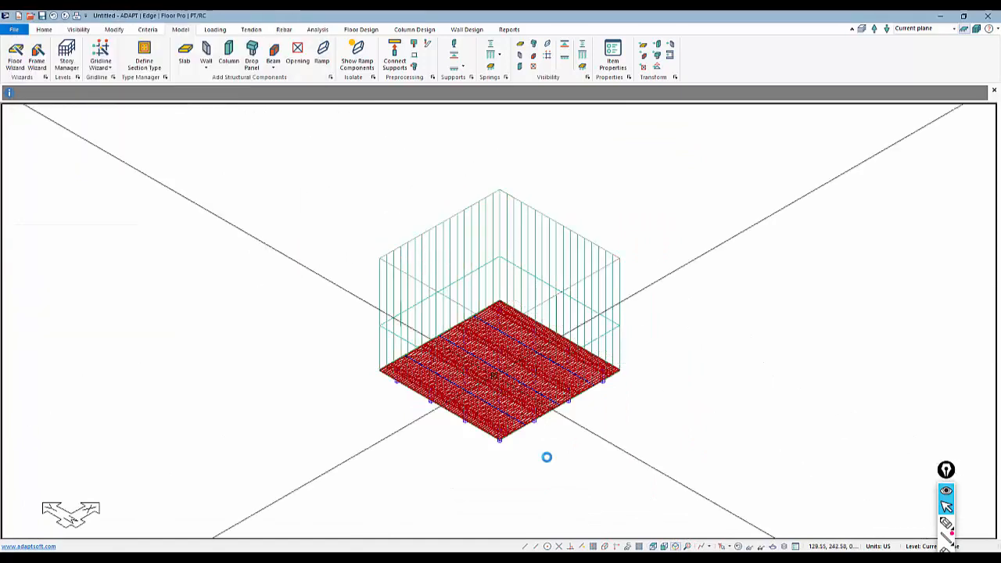
pyautogui.click(651, 545)
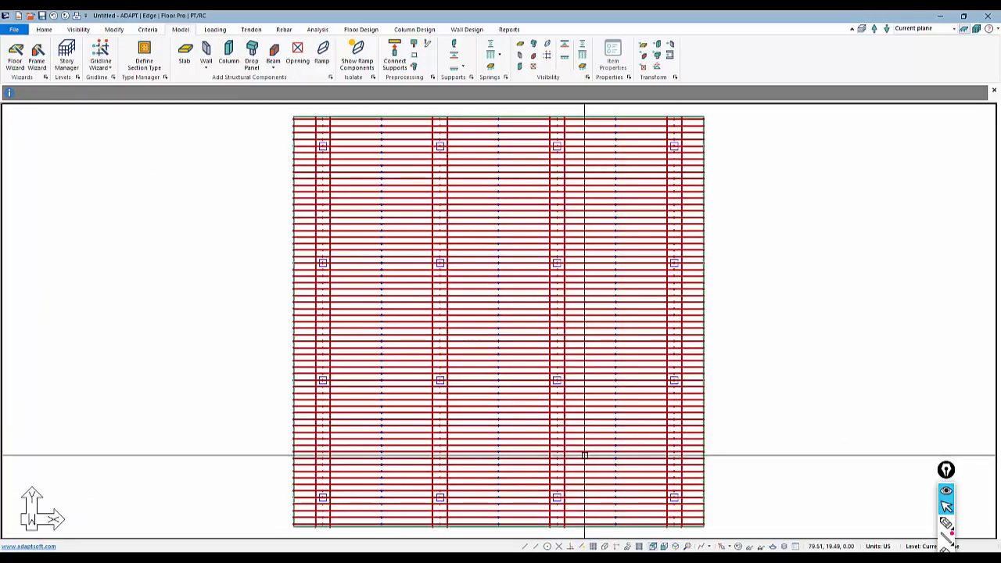
pyautogui.moveTo(584, 454); pyautogui.dragTo(576, 445, button='middle')
pyautogui.scroll(-1, 576, 445)
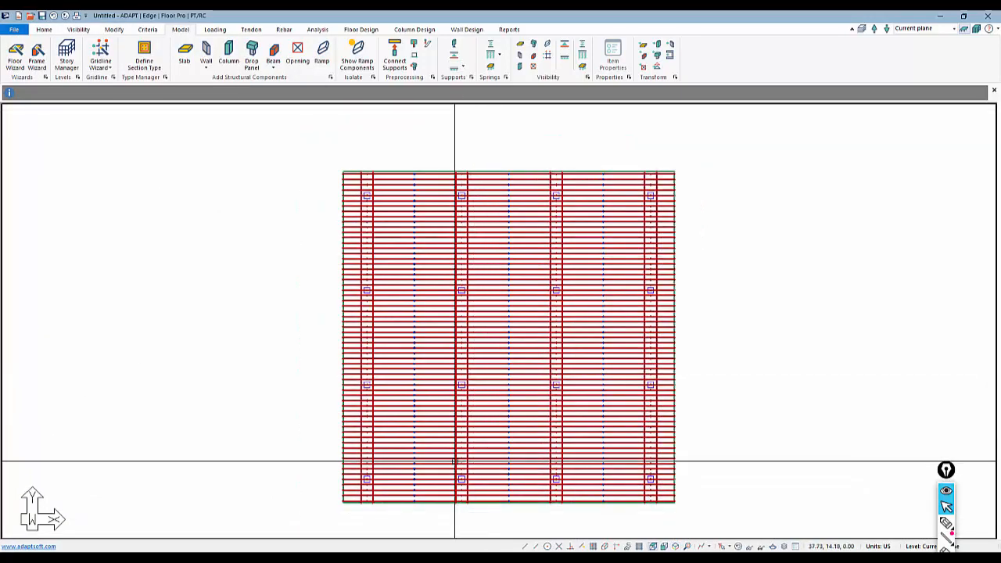
# Draw a four-corner patch load covering the slab's left strip past the second column line, extending slightly beyond the slab edges.
pyautogui.click(217, 30)
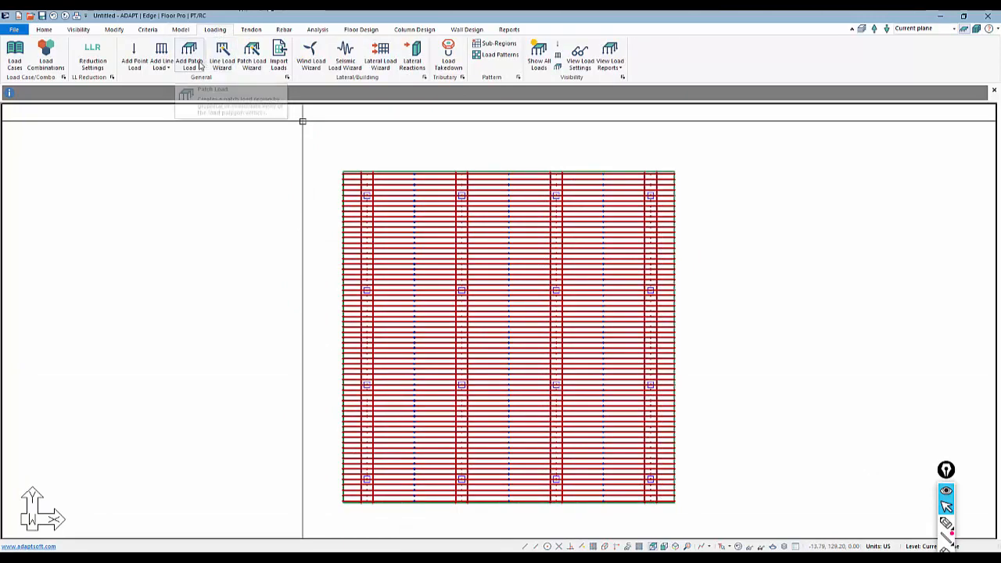
pyautogui.click(189, 53)
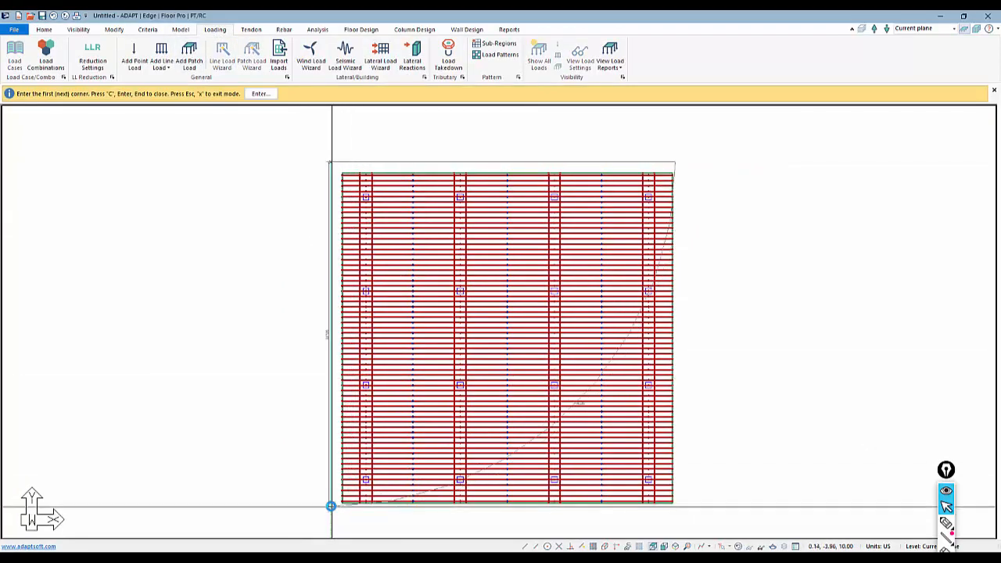
pyautogui.click(332, 512)
pyautogui.click(476, 517)
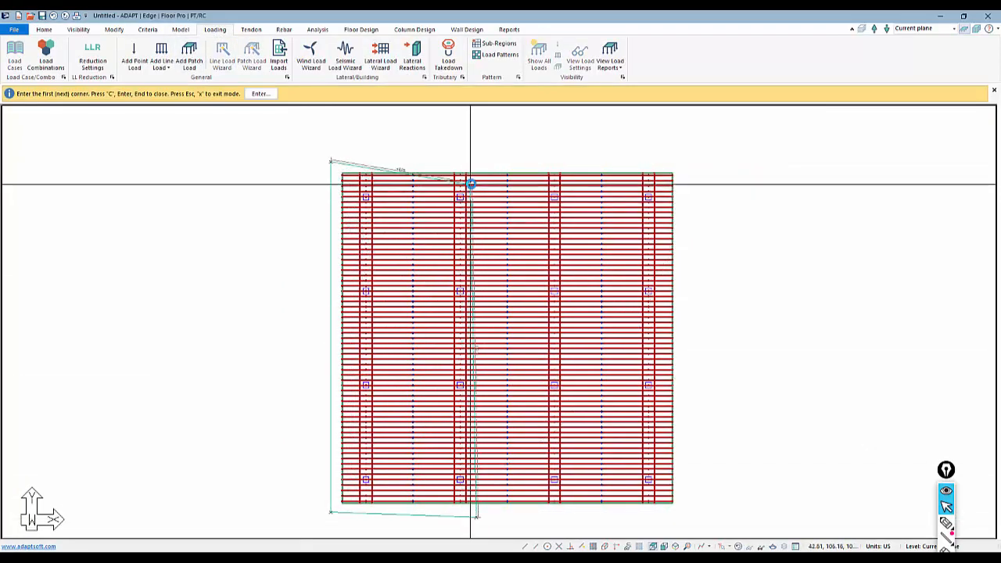
pyautogui.click(480, 161)
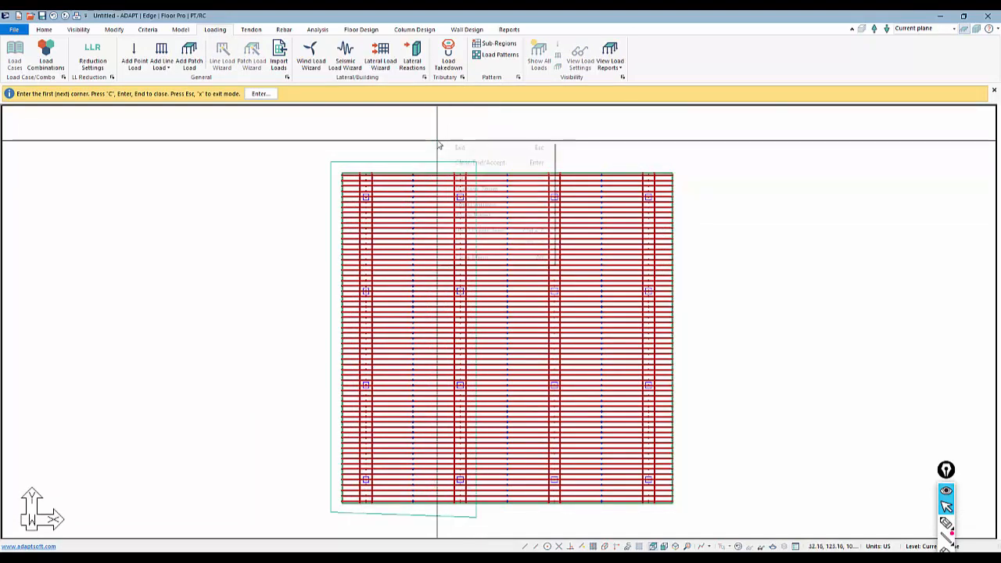
pyautogui.rightClick(438, 142)
pyautogui.click(452, 145)
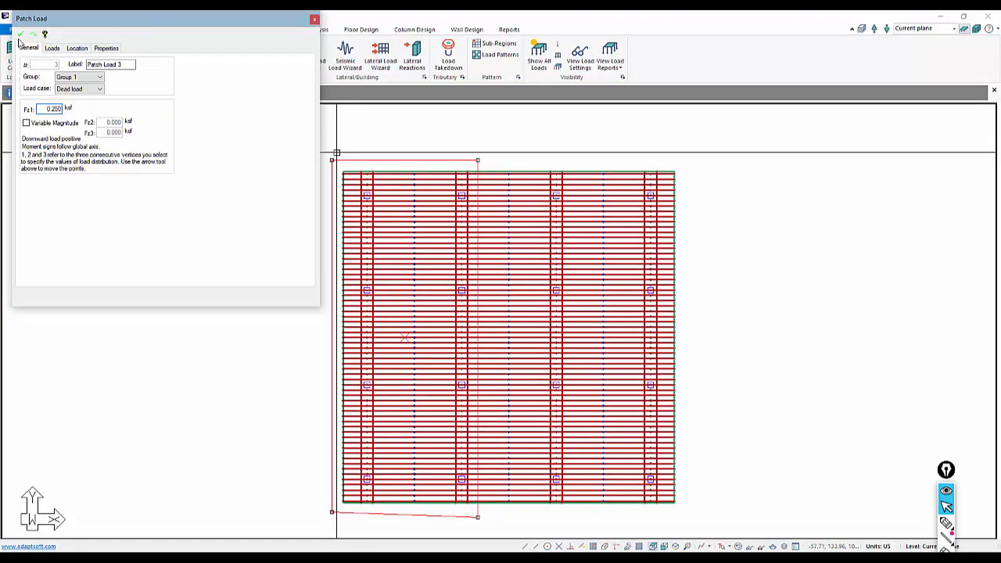
# Assign the new patch load to the Live load case with a magnitude of 0.250 ksf.
pyautogui.click(75, 88)
pyautogui.click(69, 100)
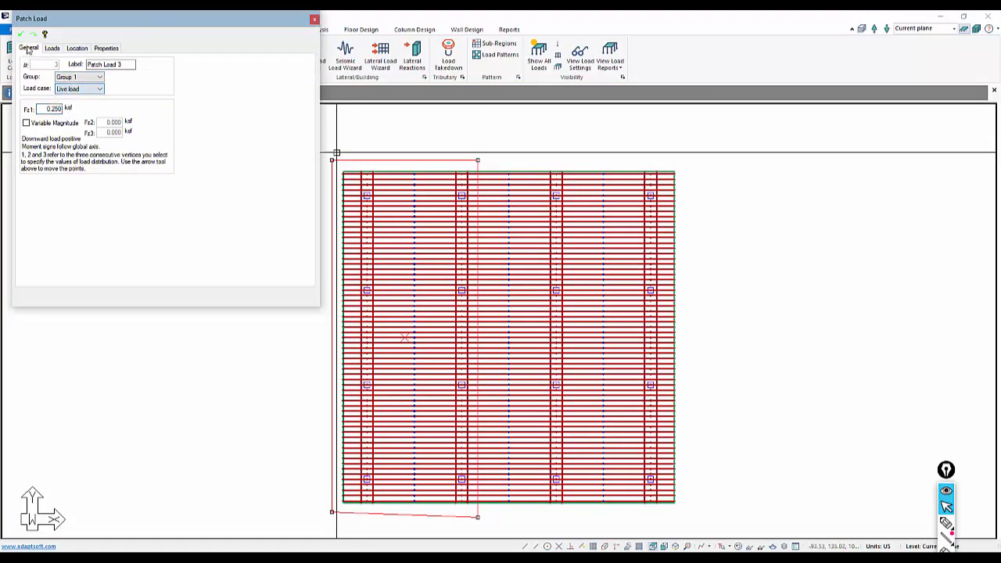
pyautogui.click(21, 36)
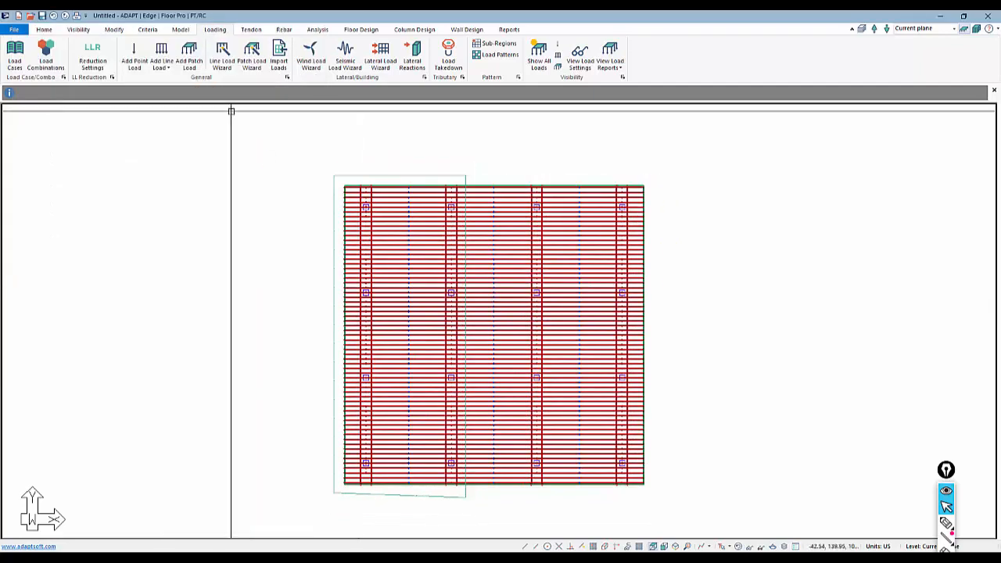
# Generate the finite element mesh for the slab.
pyautogui.click(317, 31)
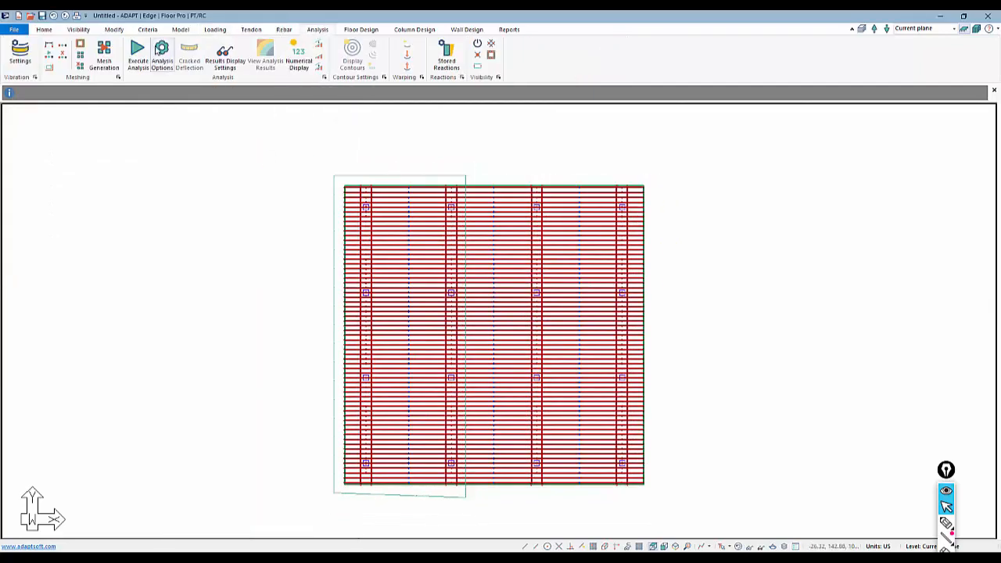
pyautogui.click(104, 55)
pyautogui.click(561, 336)
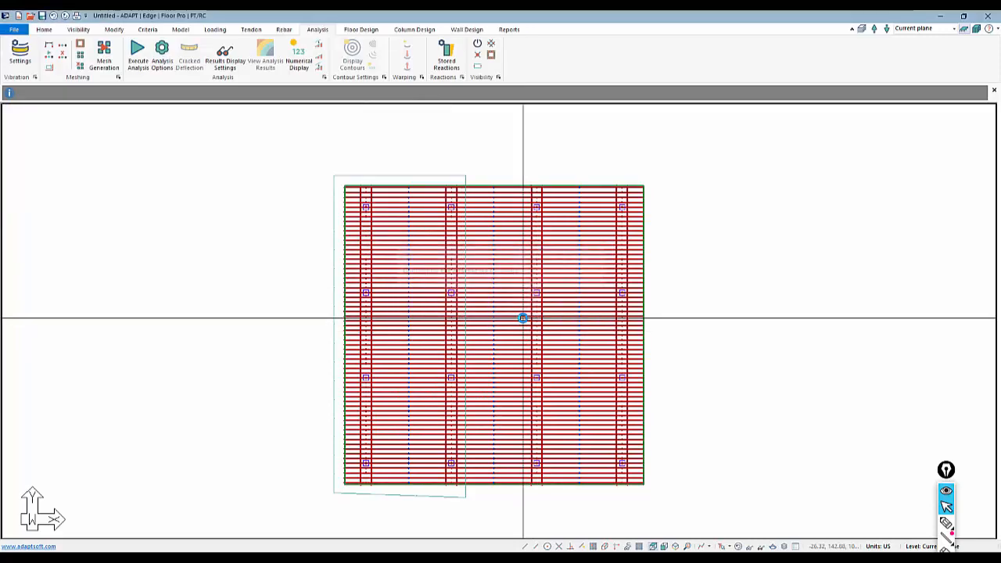
# Run the analysis for all five load combinations with uncracked stiffness and save the solution.
pyautogui.click(139, 56)
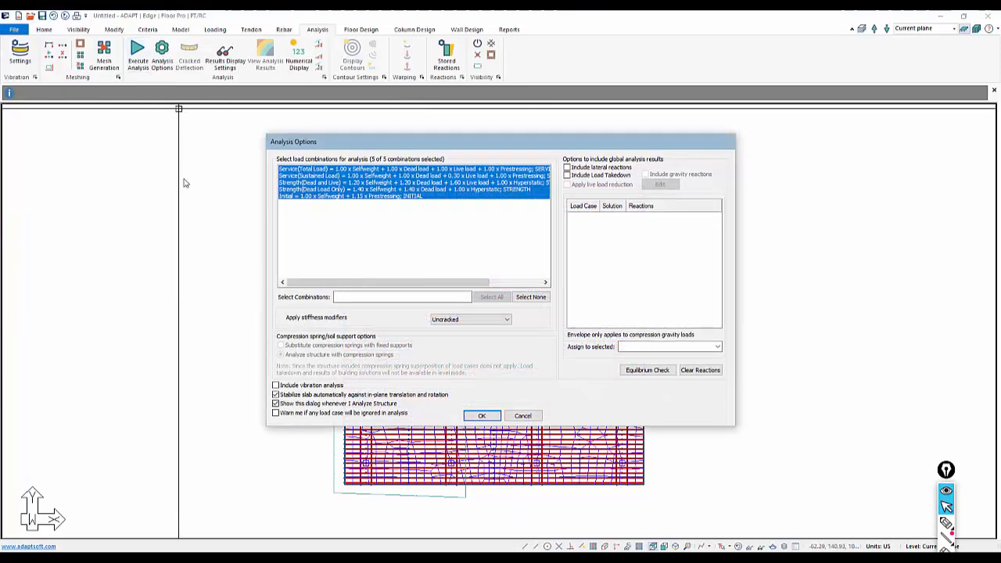
pyautogui.click(483, 417)
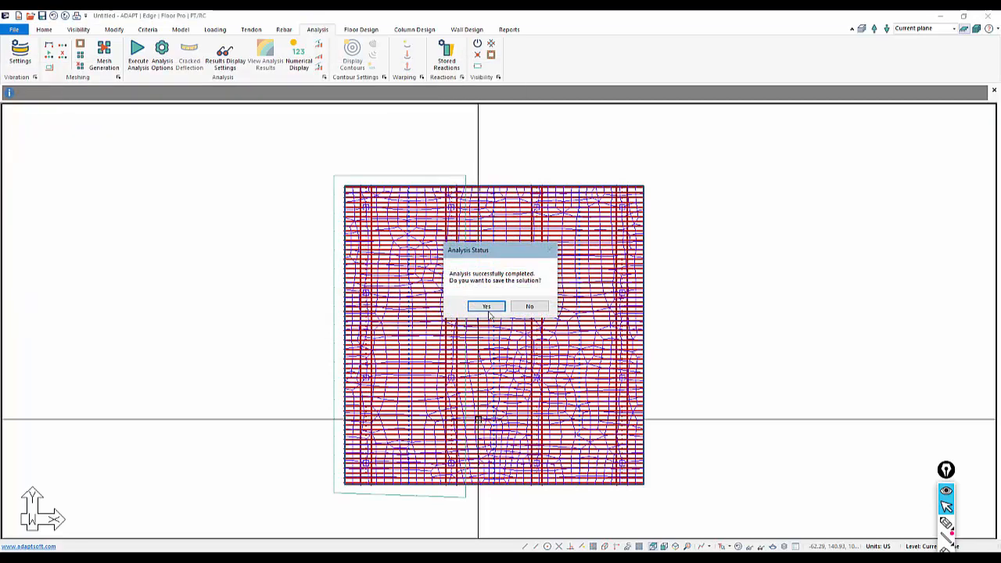
pyautogui.click(487, 308)
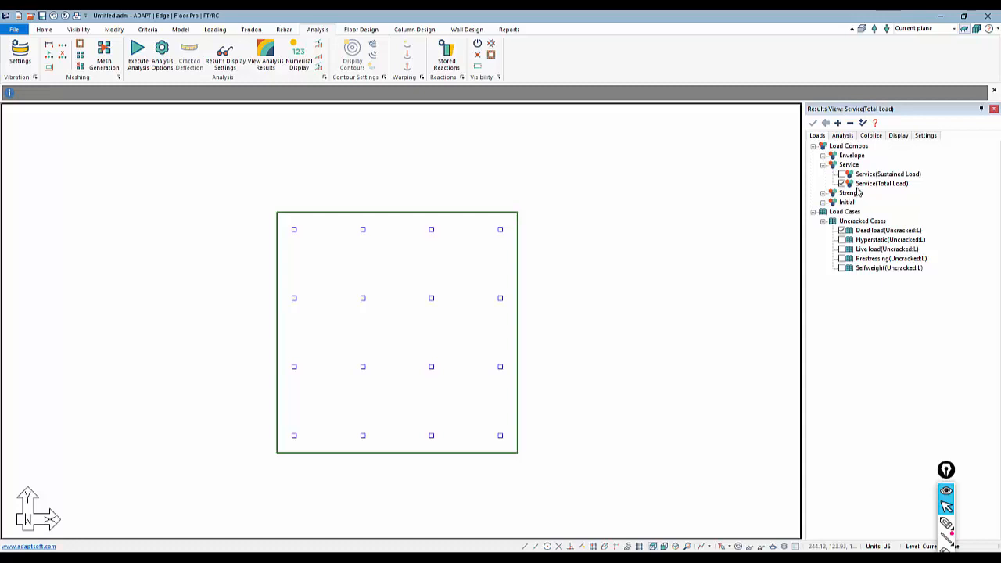
# Display the slab's Z-Translation deformation contours for the Service(Total Load) combination.
pyautogui.click(842, 136)
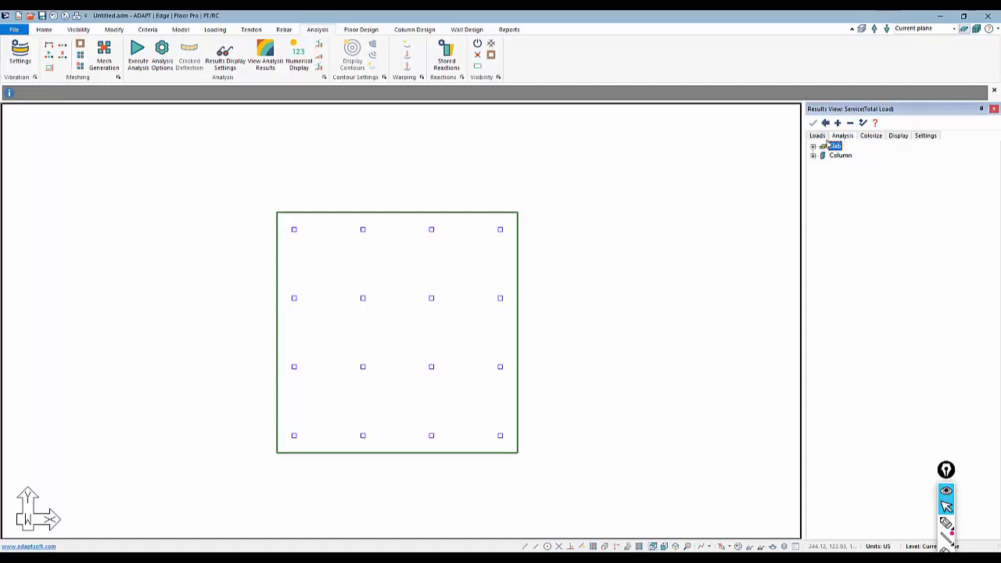
pyautogui.click(814, 147)
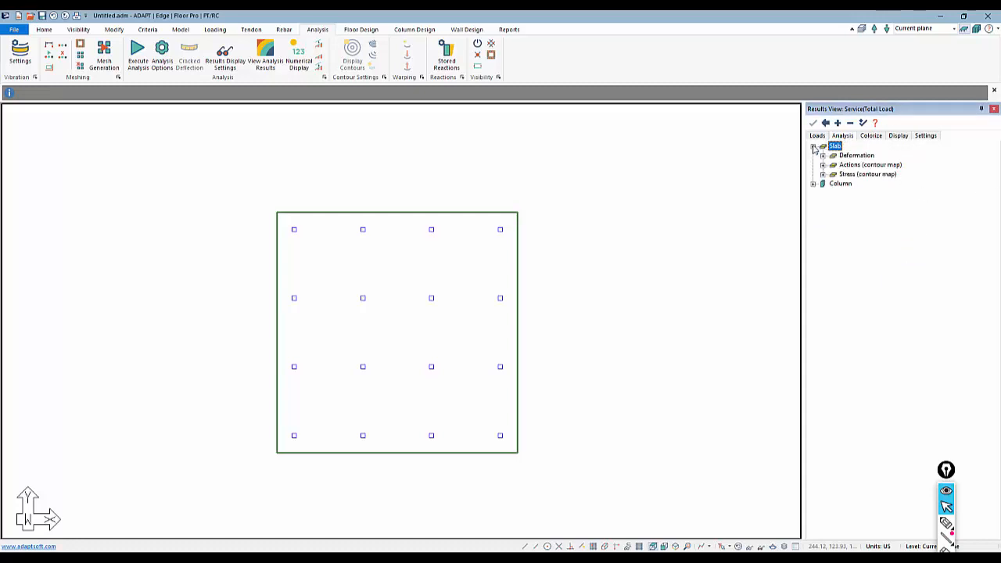
pyautogui.click(823, 155)
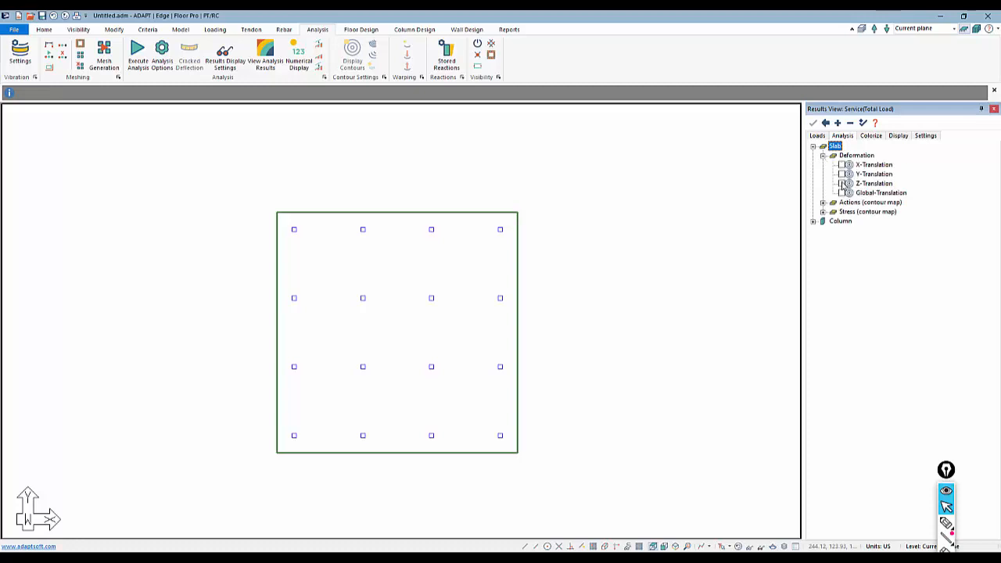
pyautogui.click(842, 183)
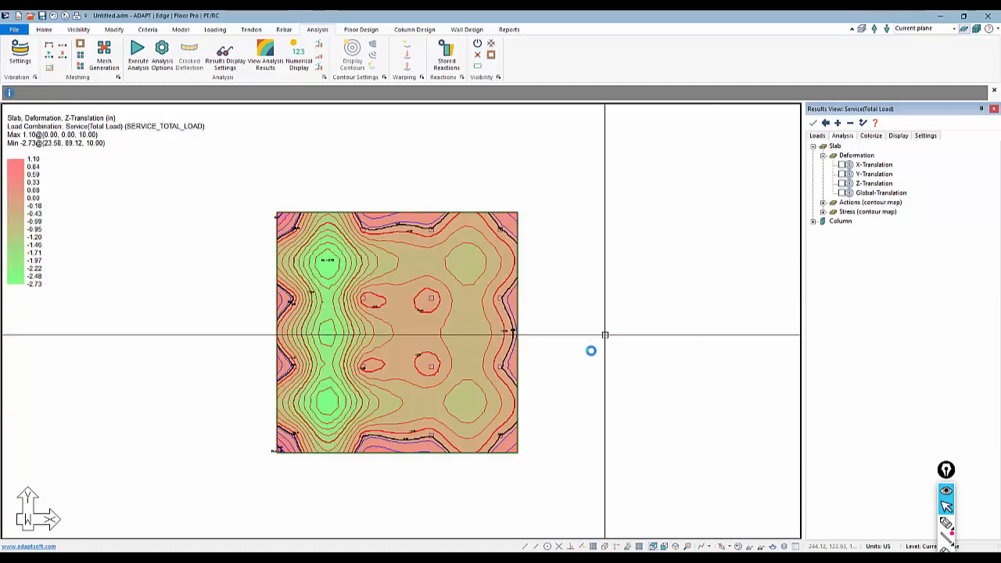
pyautogui.moveTo(211, 321); pyautogui.dragTo(263, 276, button='middle')
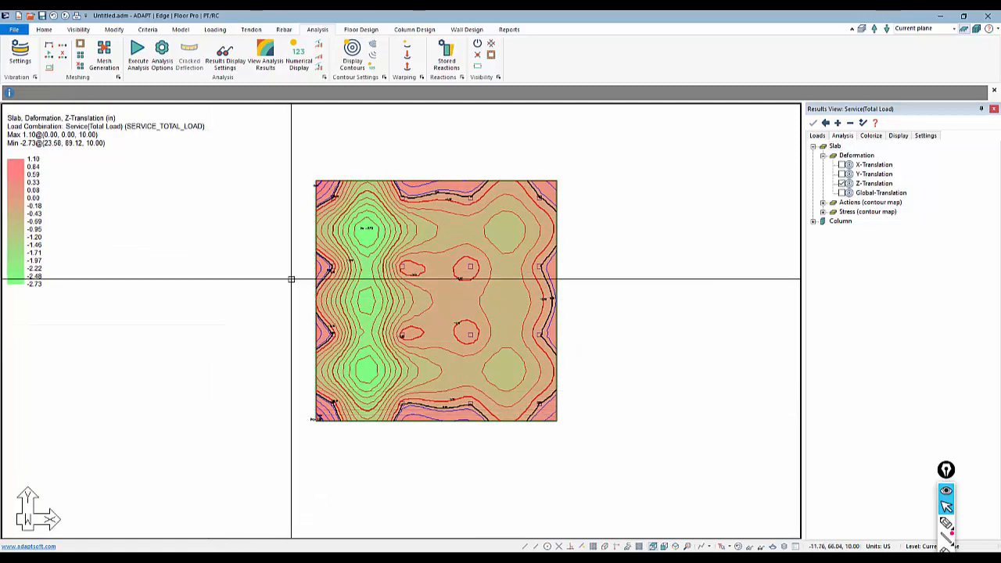
pyautogui.scroll(1, 336, 242)
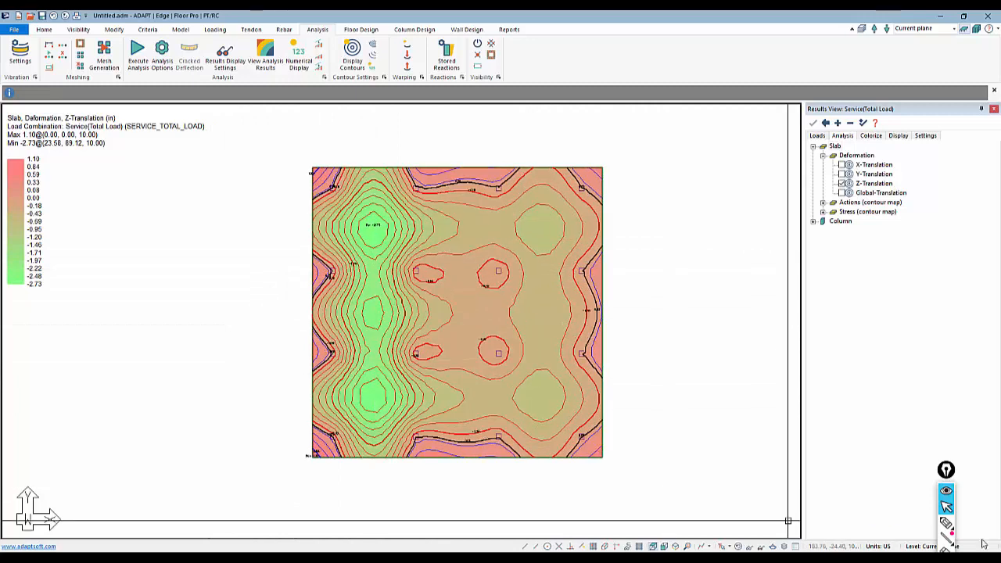
# Circle the slab's left strip and its minimum deflection label, and underline nearby contour labels with the annotation pen.
pyautogui.click(946, 522)
pyautogui.moveTo(312, 459)
pyautogui.mouseDown()
pyautogui.moveTo(351, 474)
pyautogui.moveTo(449, 257)
pyautogui.moveTo(408, 142)
pyautogui.moveTo(292, 238)
pyautogui.moveTo(314, 465)
pyautogui.mouseUp()
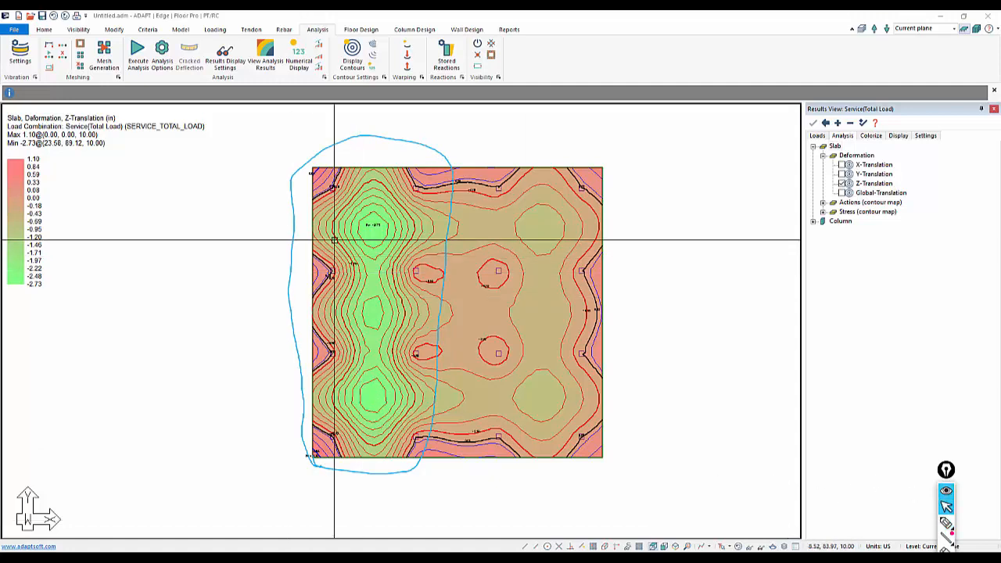
pyautogui.click(946, 523)
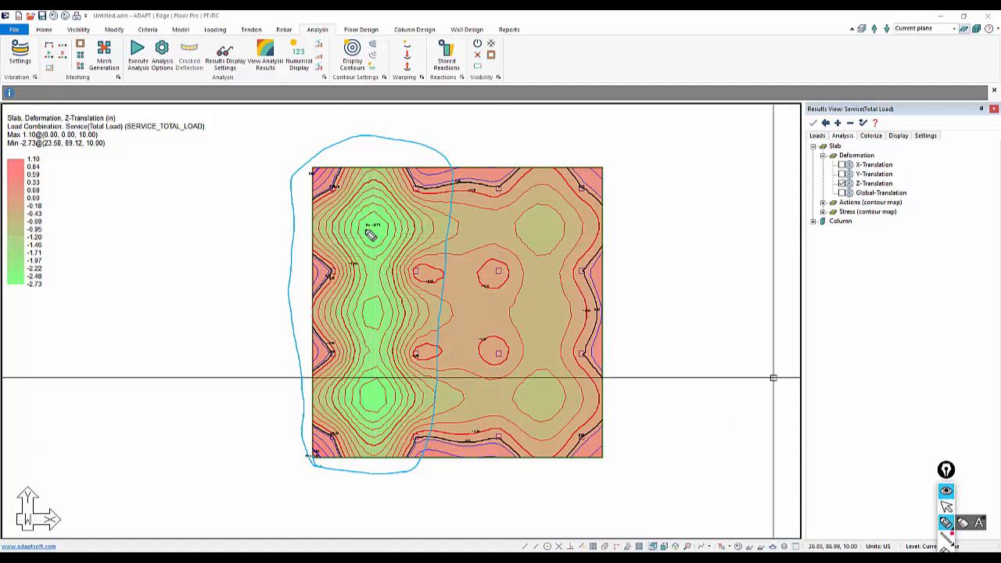
pyautogui.moveTo(363, 227); pyautogui.dragTo(385, 232)
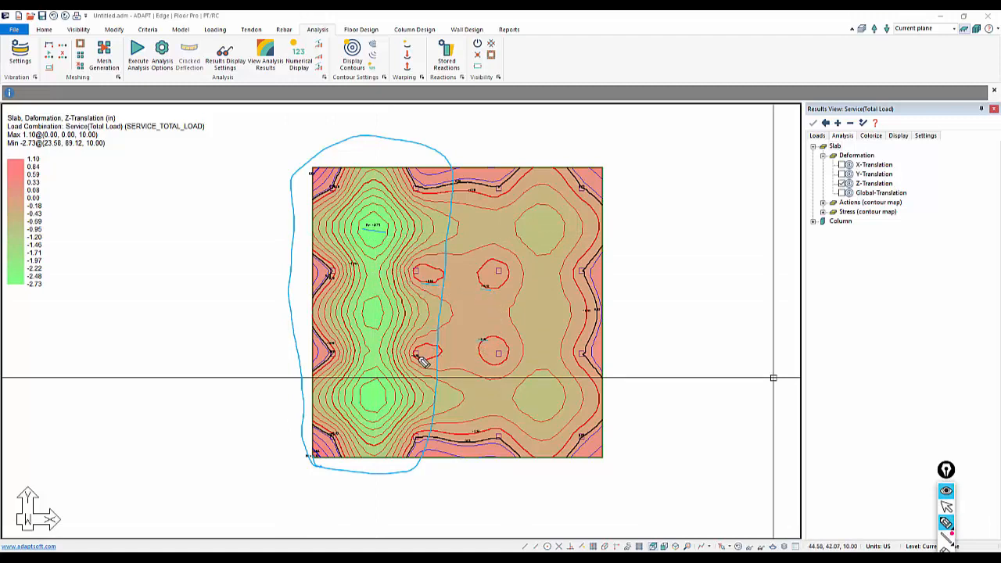
pyautogui.moveTo(384, 243); pyautogui.dragTo(368, 214)
pyautogui.click(945, 507)
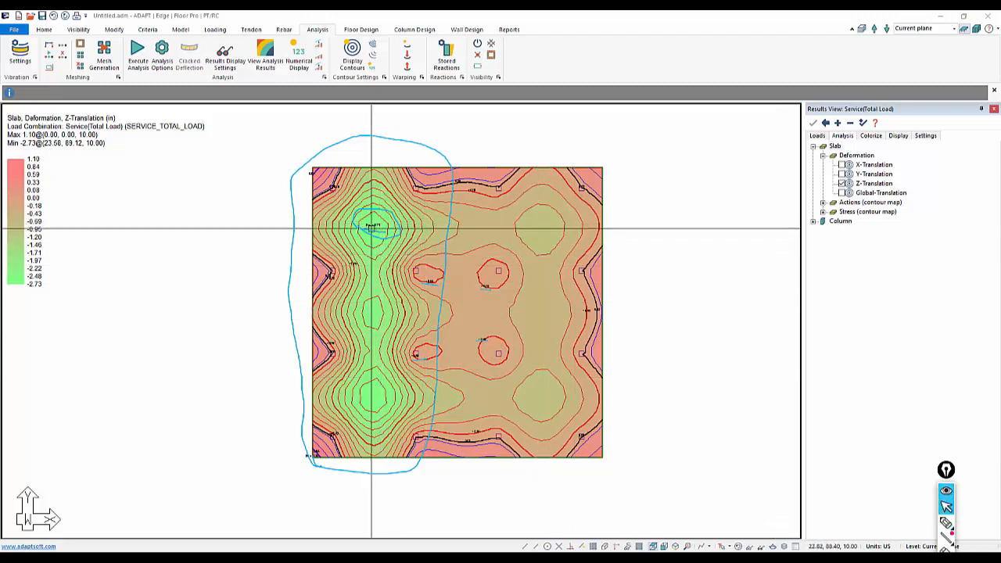
# Increase the text height in the Text Settings to enlarge the contour labels.
pyautogui.click(925, 136)
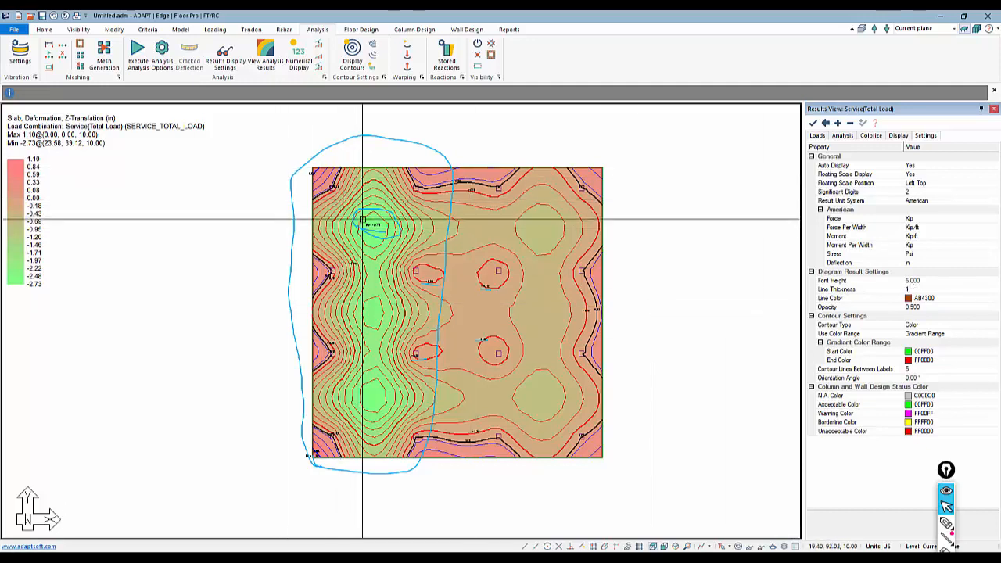
pyautogui.click(44, 30)
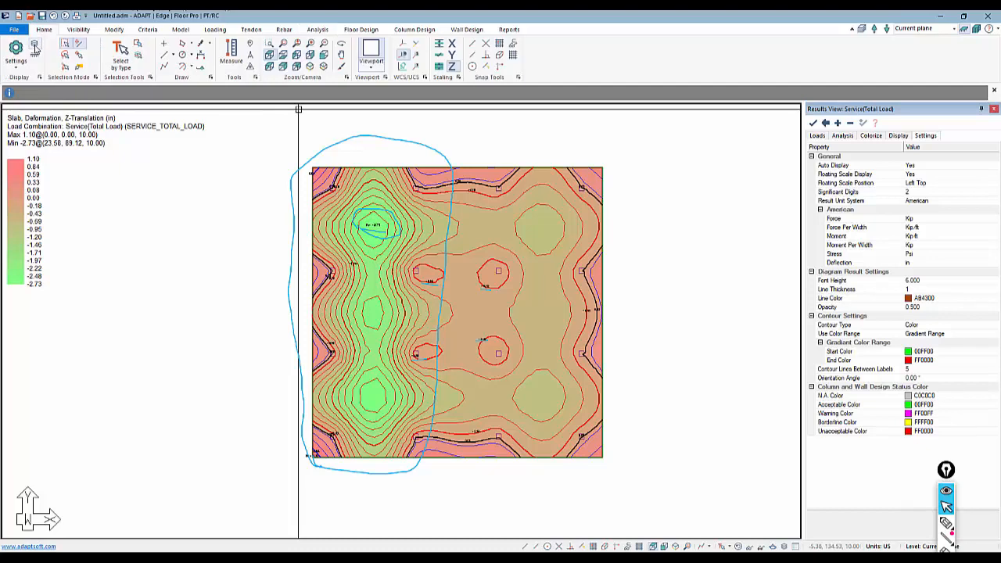
pyautogui.click(18, 63)
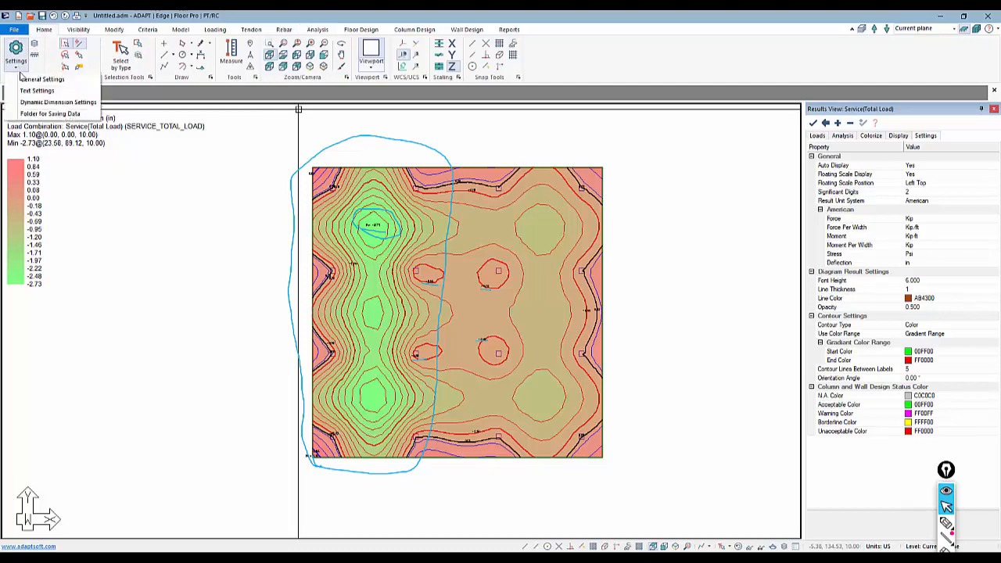
pyautogui.click(31, 90)
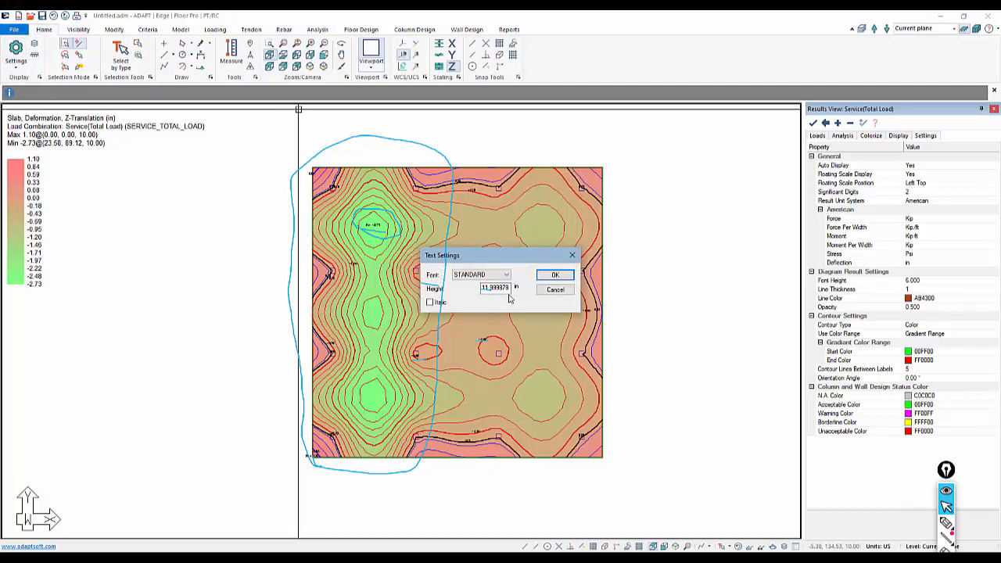
pyautogui.moveTo(510, 288); pyautogui.dragTo(449, 287)
pyautogui.click(548, 279)
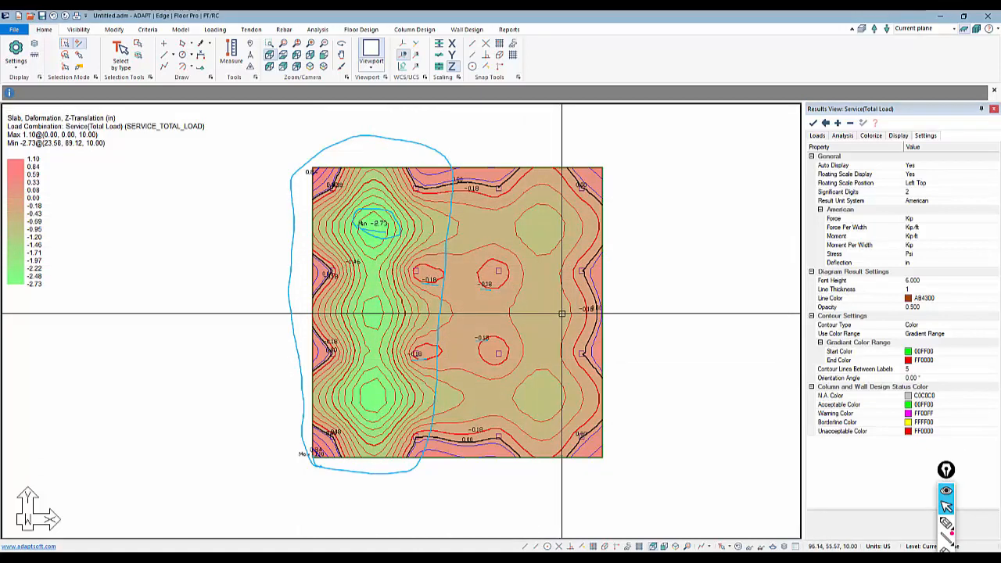
# Move the annotation toolbar to reach its hidden tools and clear all pen marks from the contour plot.
pyautogui.moveTo(945, 470)
pyautogui.mouseDown()
pyautogui.moveTo(818, 413)
pyautogui.moveTo(775, 359)
pyautogui.mouseUp()
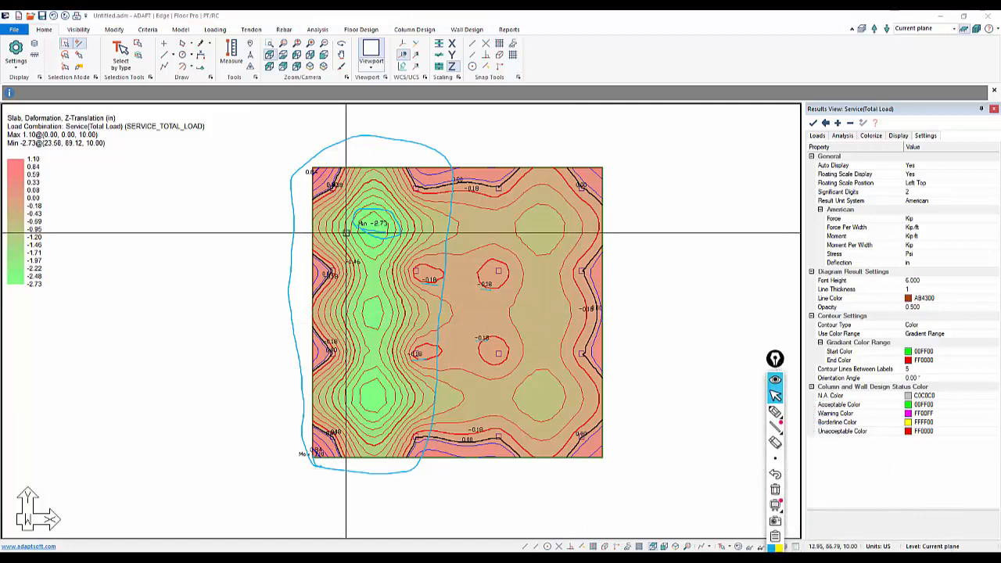
pyautogui.click(774, 490)
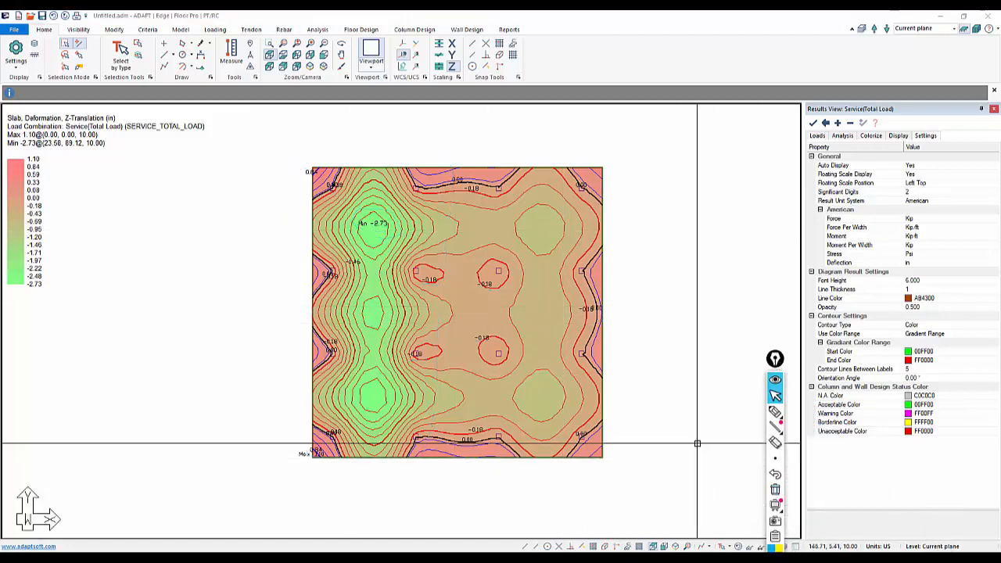
pyautogui.moveTo(675, 429); pyautogui.dragTo(665, 432, button='middle')
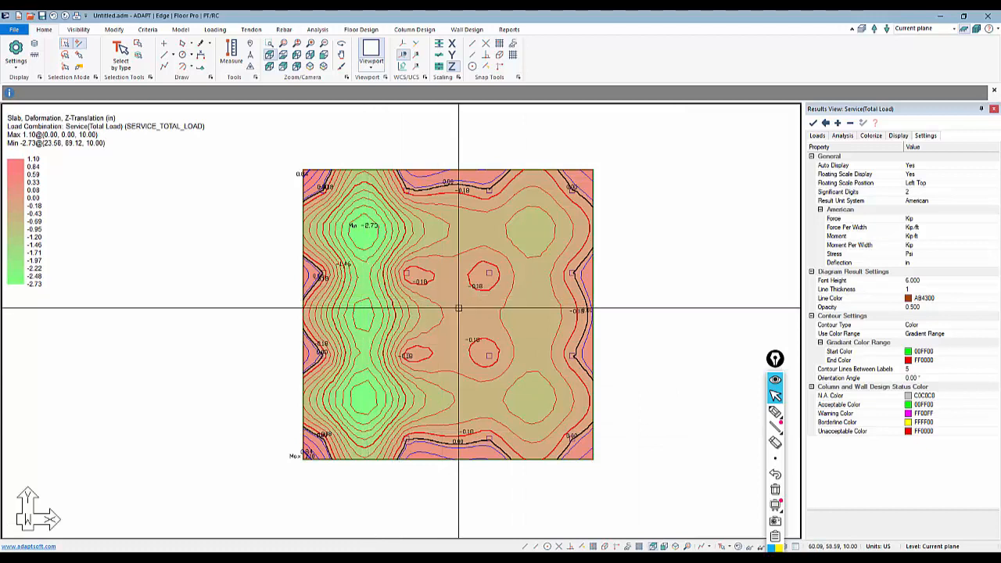
# Increase the number of contour lines on the slab's Z-Translation plot several times.
pyautogui.click(316, 30)
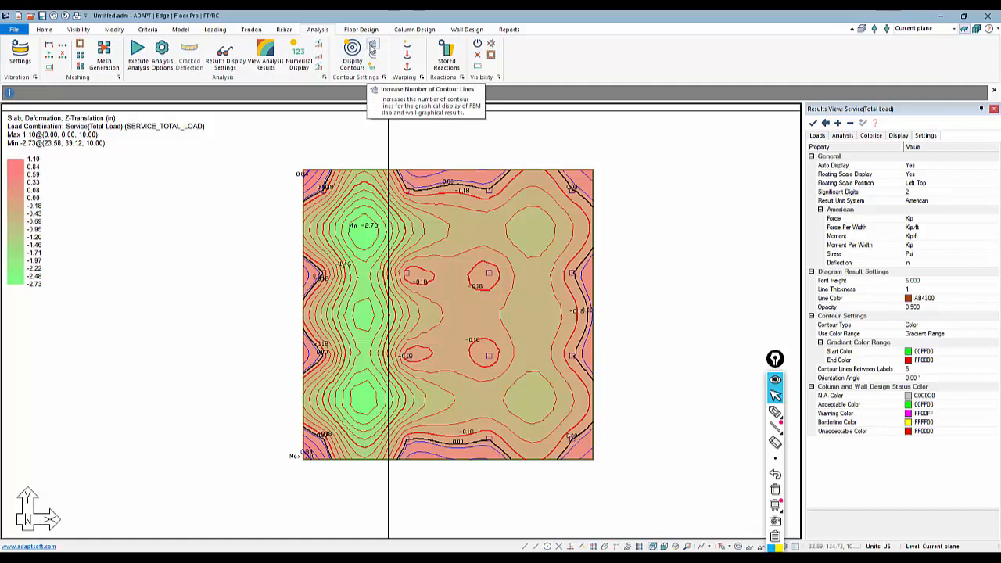
pyautogui.click(372, 48)
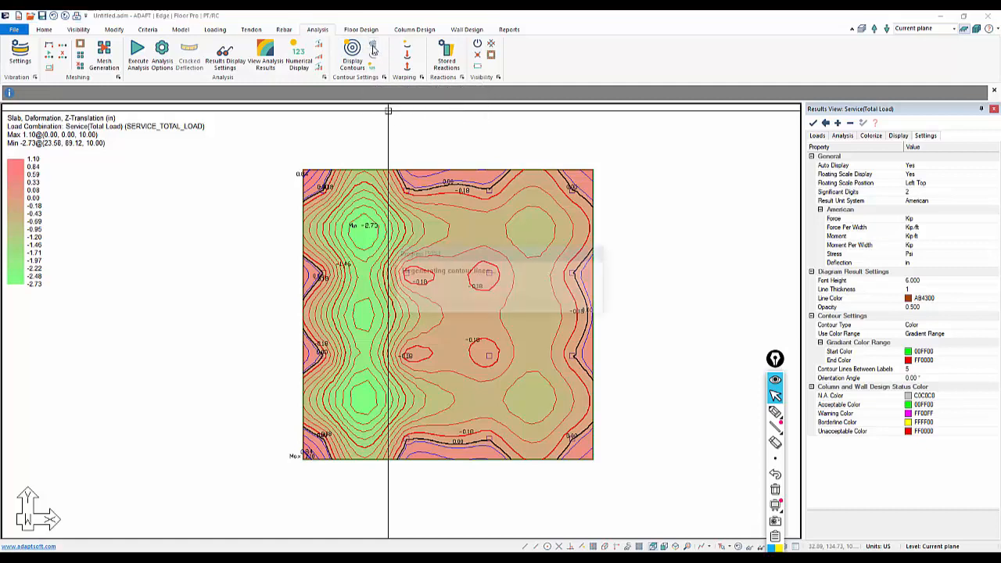
pyautogui.click(373, 48)
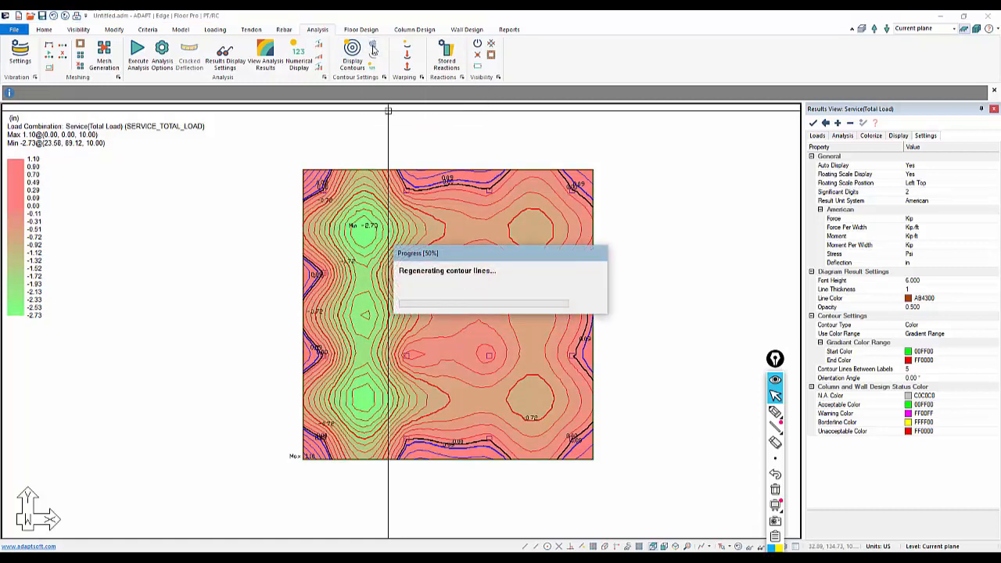
pyautogui.click(373, 48)
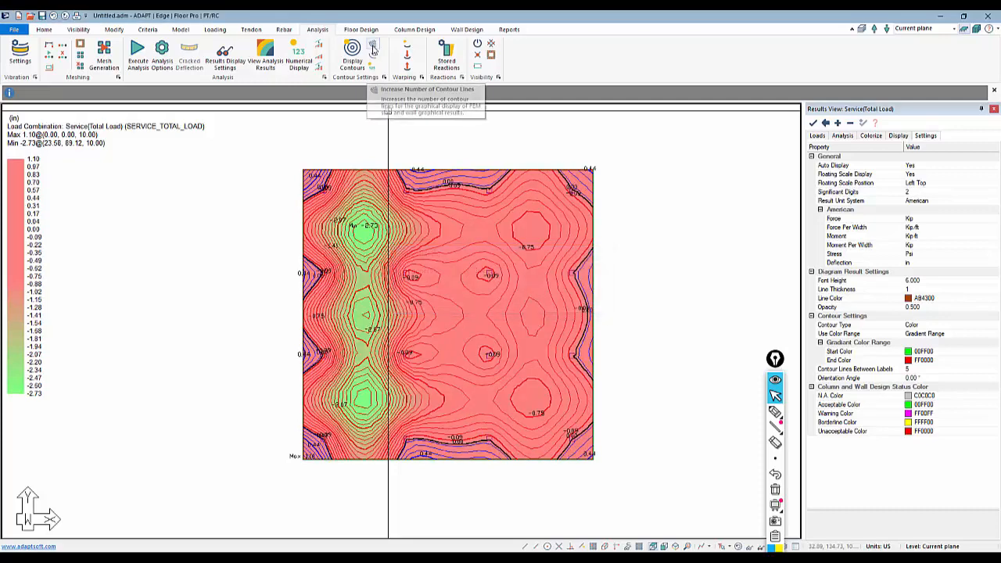
pyautogui.click(373, 48)
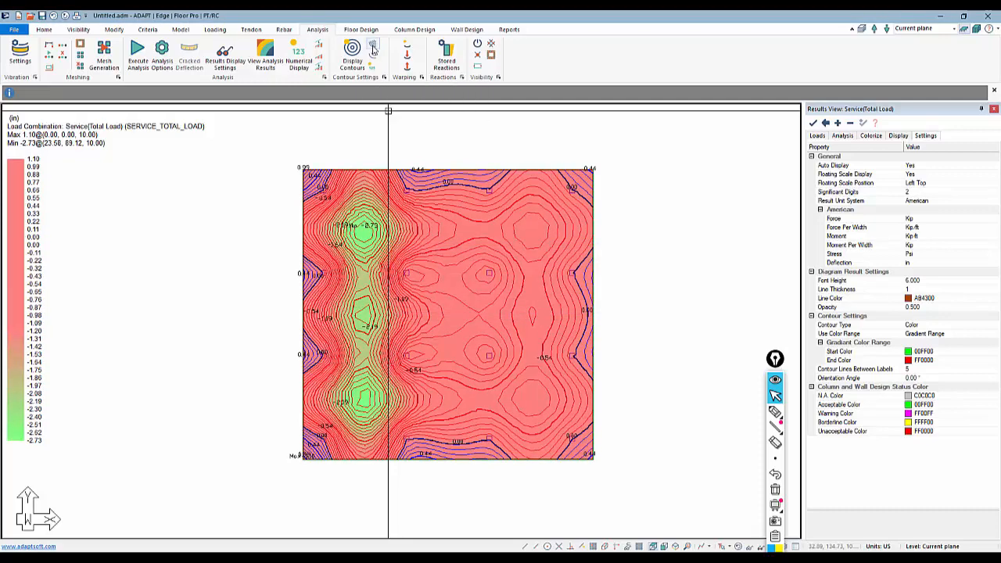
# Decrease the number of contour lines a few times, and switch the contour display off and back on.
pyautogui.click(373, 51)
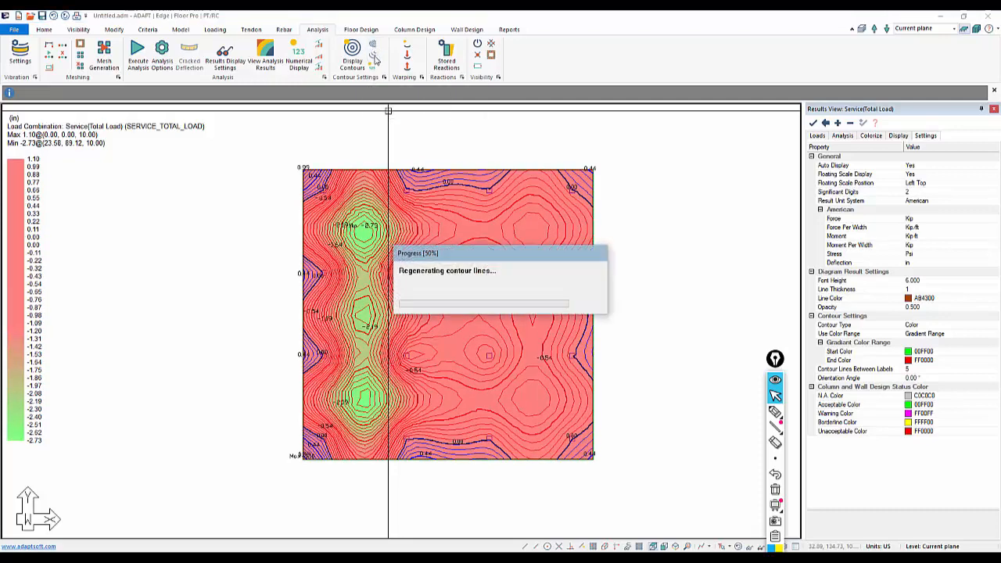
pyautogui.click(375, 59)
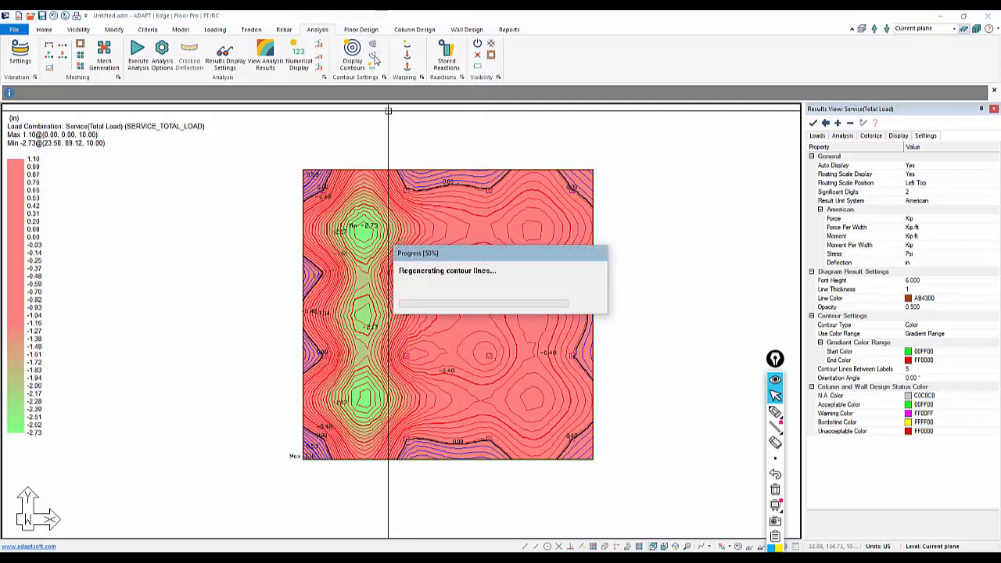
pyautogui.click(374, 58)
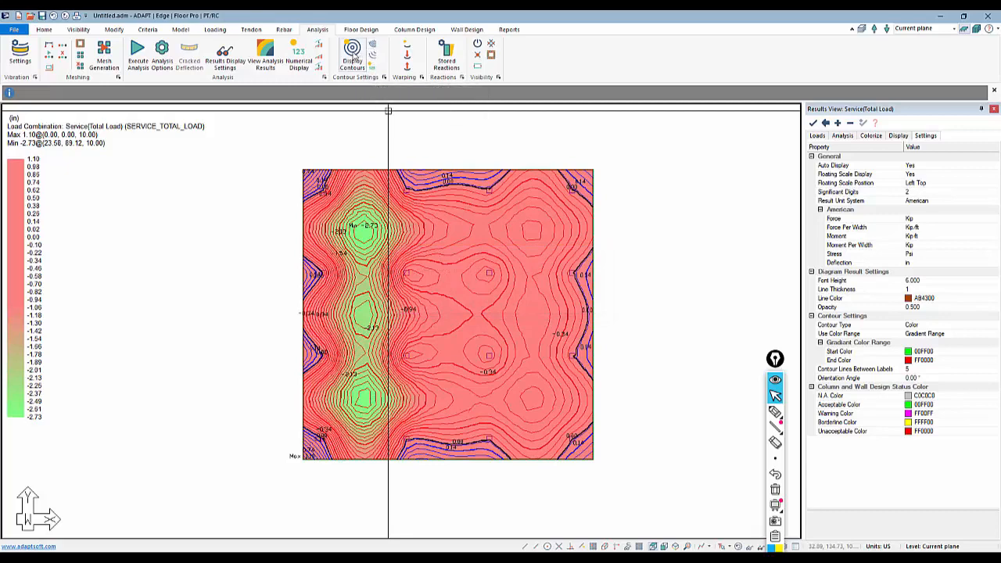
pyautogui.click(353, 57)
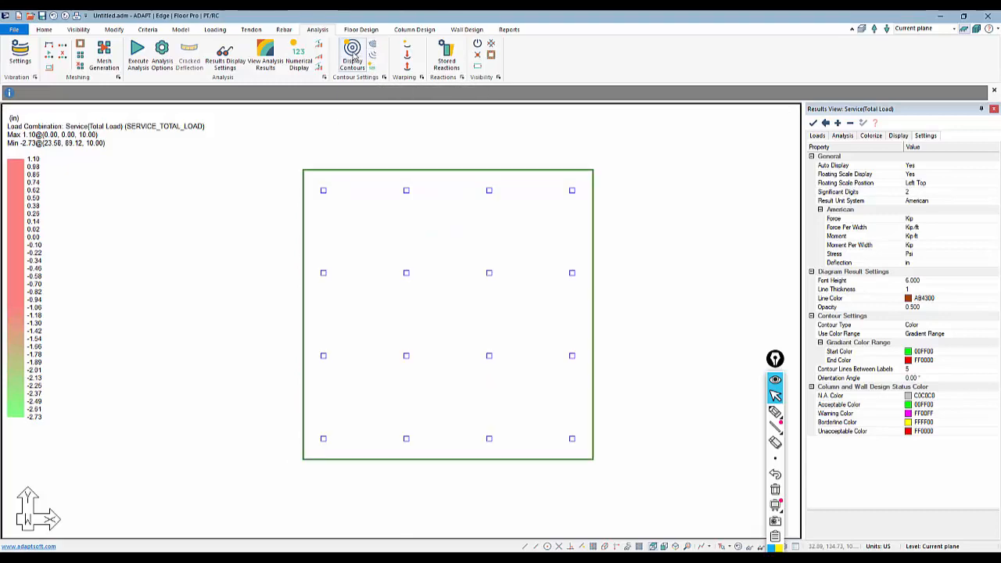
pyautogui.click(354, 58)
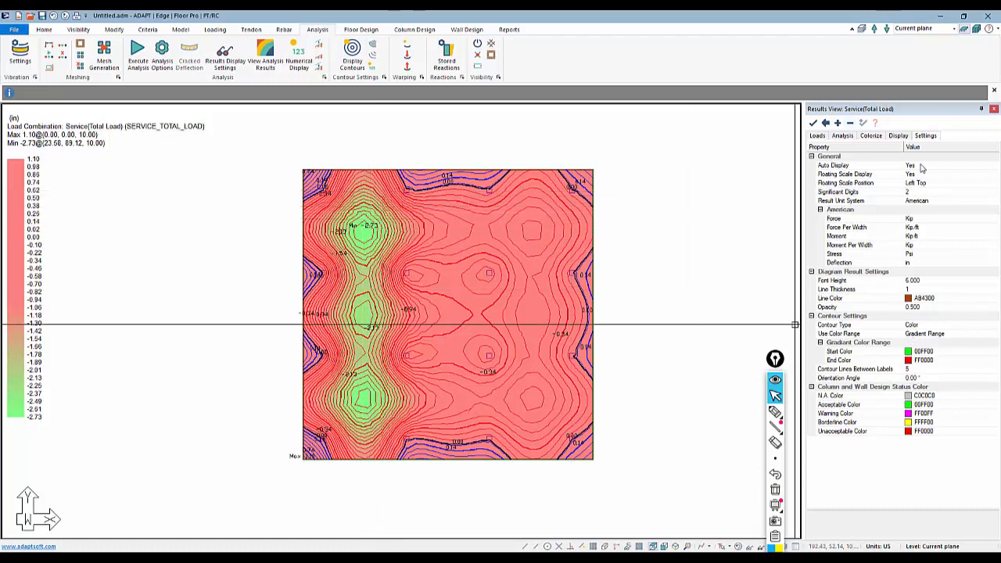
# Apply 2 contour lines between labels in the result settings, and increase the number of contour lines on the plot.
pyautogui.click(912, 369)
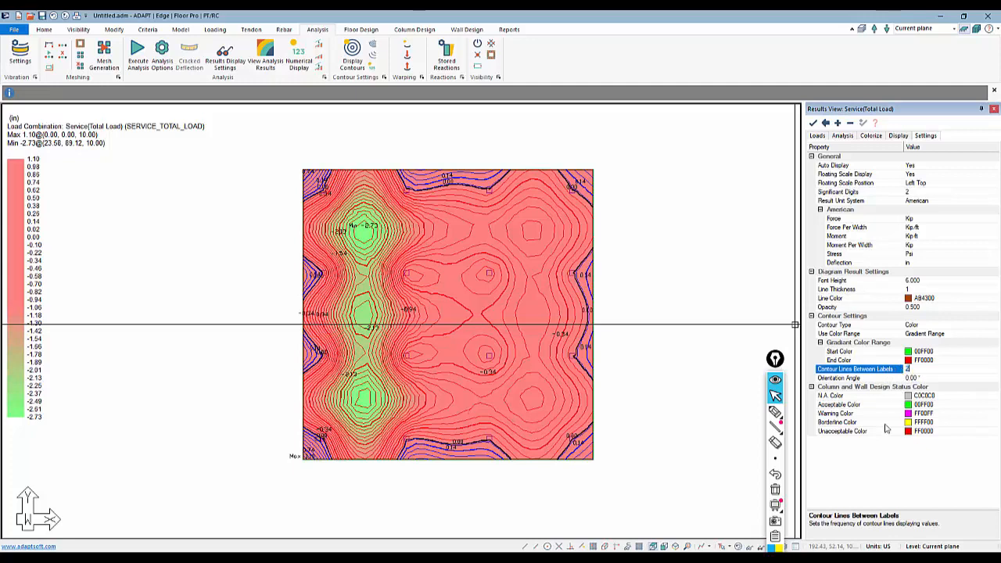
pyautogui.click(813, 123)
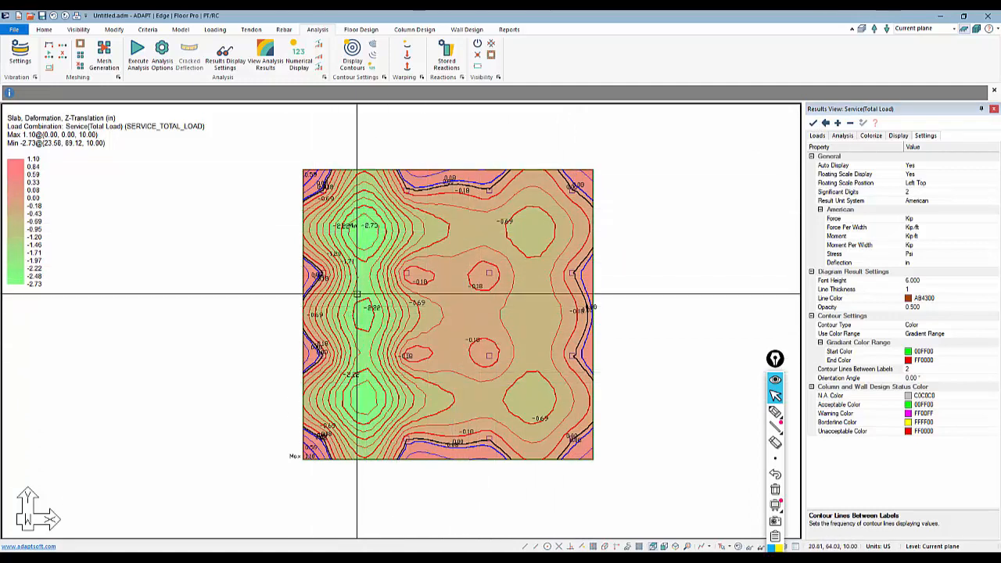
pyautogui.click(373, 47)
pyautogui.click(373, 47)
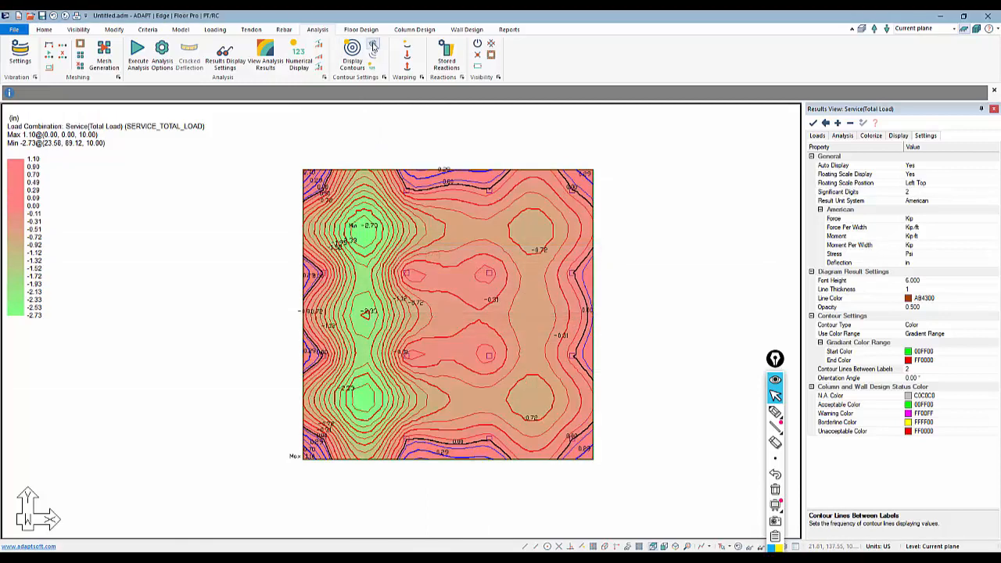
pyautogui.click(373, 47)
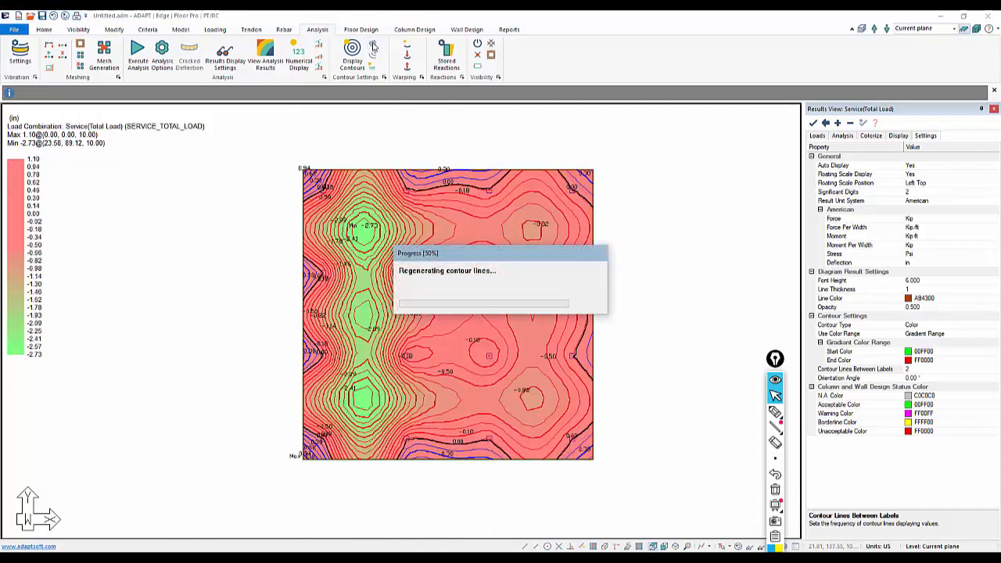
pyautogui.click(373, 47)
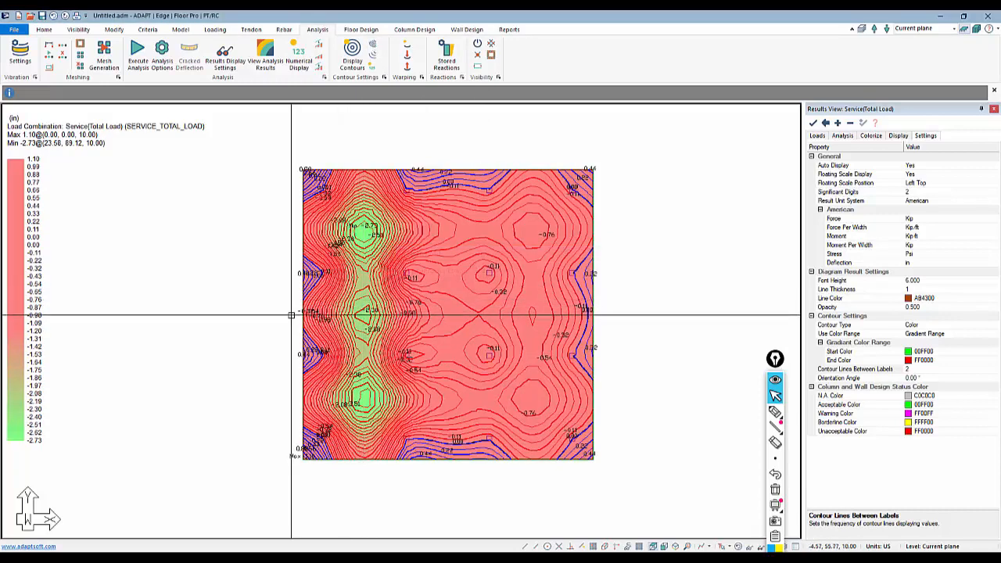
# Filter the slab's Z-Translation results to a display range with a minimum of -0.76 and a maximum of 0.00.
pyautogui.click(816, 137)
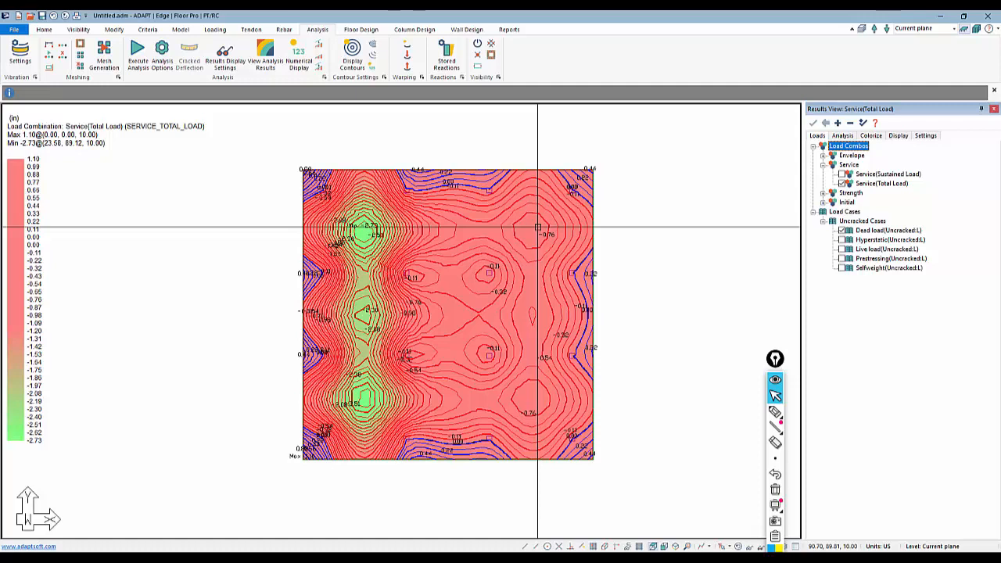
pyautogui.click(843, 135)
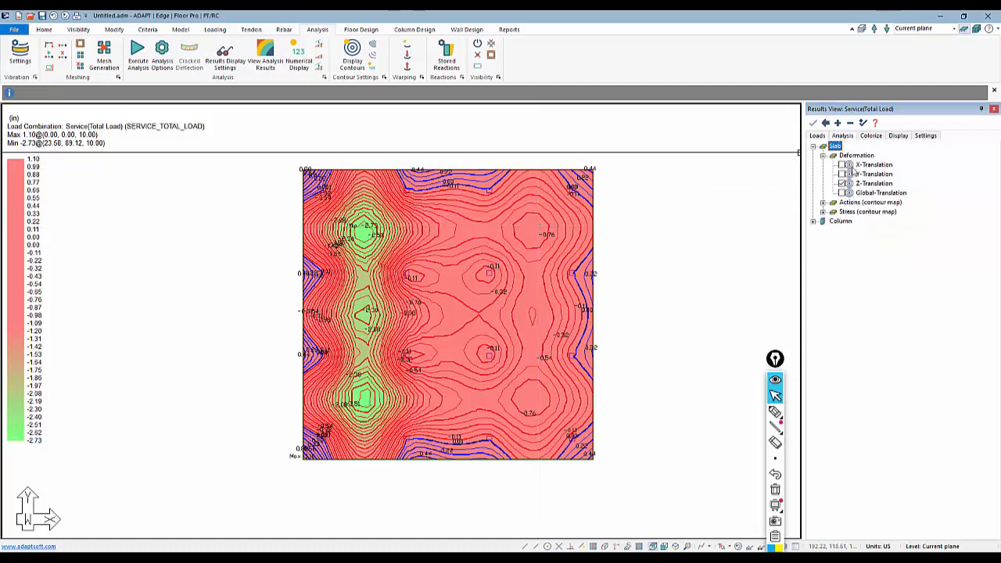
pyautogui.click(850, 184)
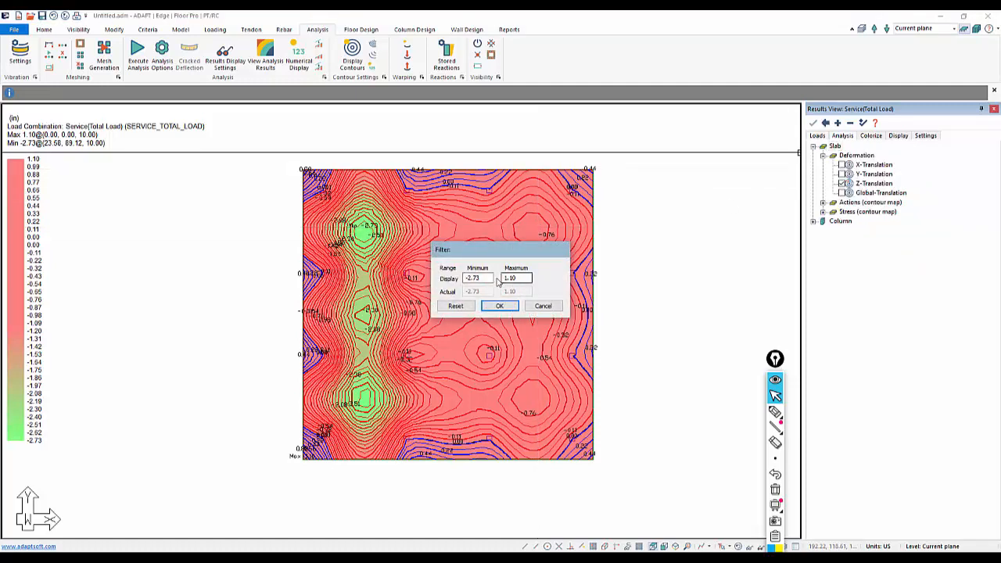
pyautogui.moveTo(478, 252); pyautogui.dragTo(651, 266)
pyautogui.write('-1.00')
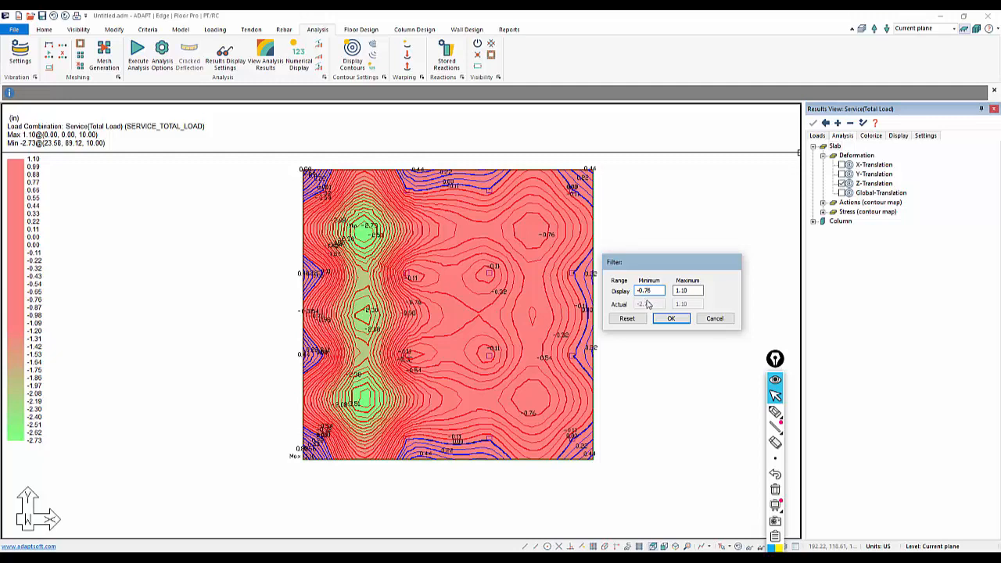
pyautogui.click(696, 290)
pyautogui.doubleClick(695, 291)
pyautogui.write('0.00')
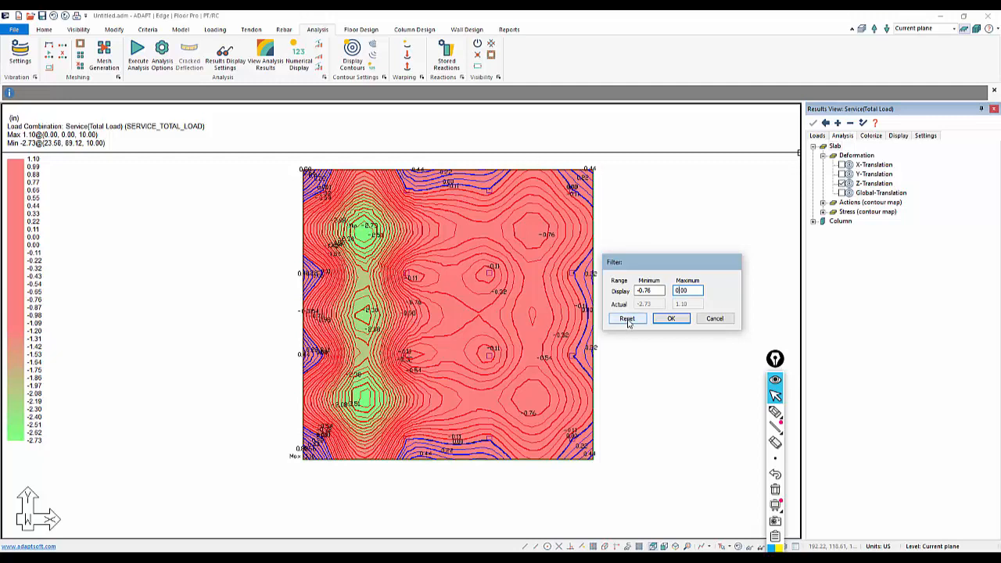
pyautogui.click(671, 319)
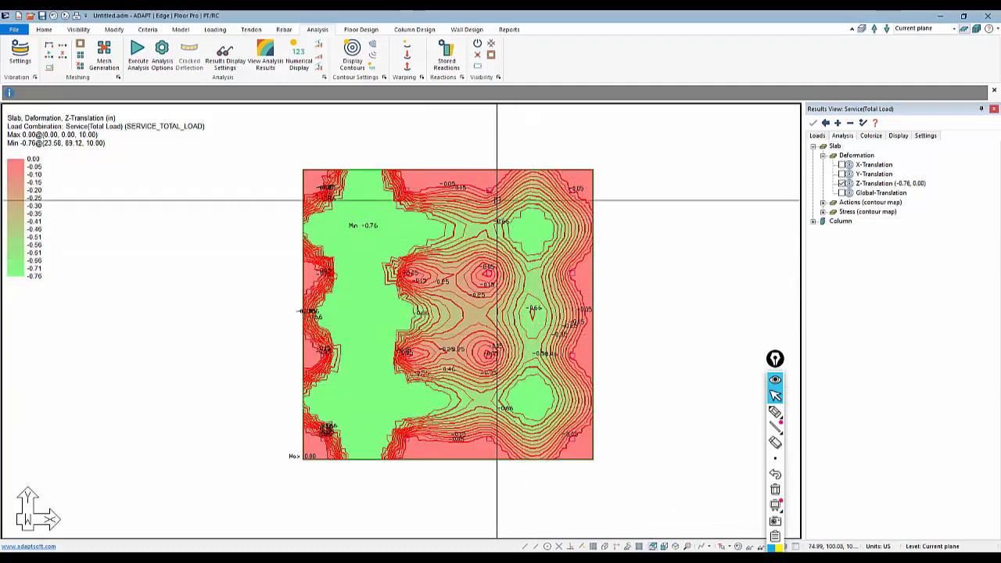
# Set the contour lines between labels to 1 in the result settings and apply the change.
pyautogui.click(925, 136)
pyautogui.press('BackSpace')
pyautogui.write('1')
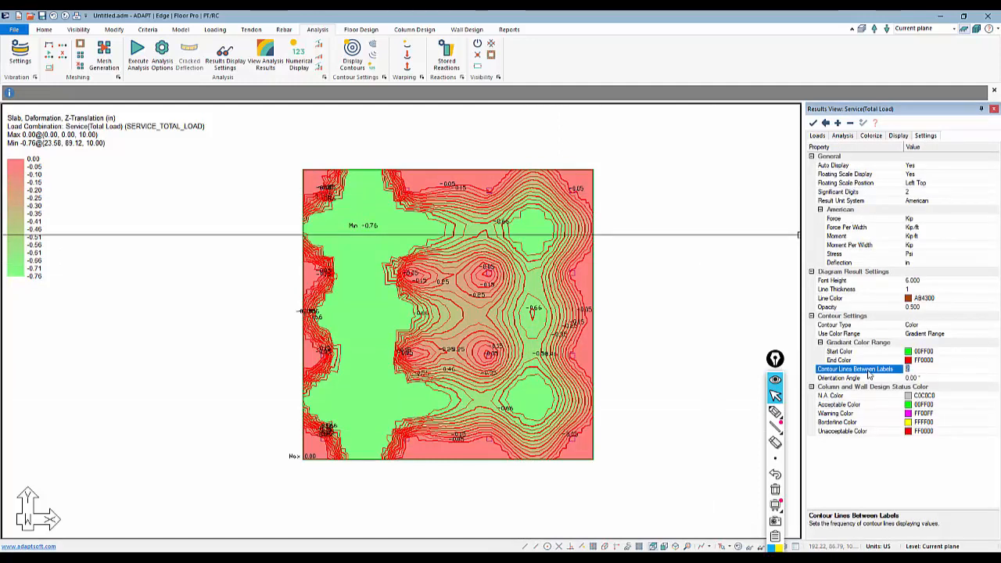
pyautogui.click(814, 124)
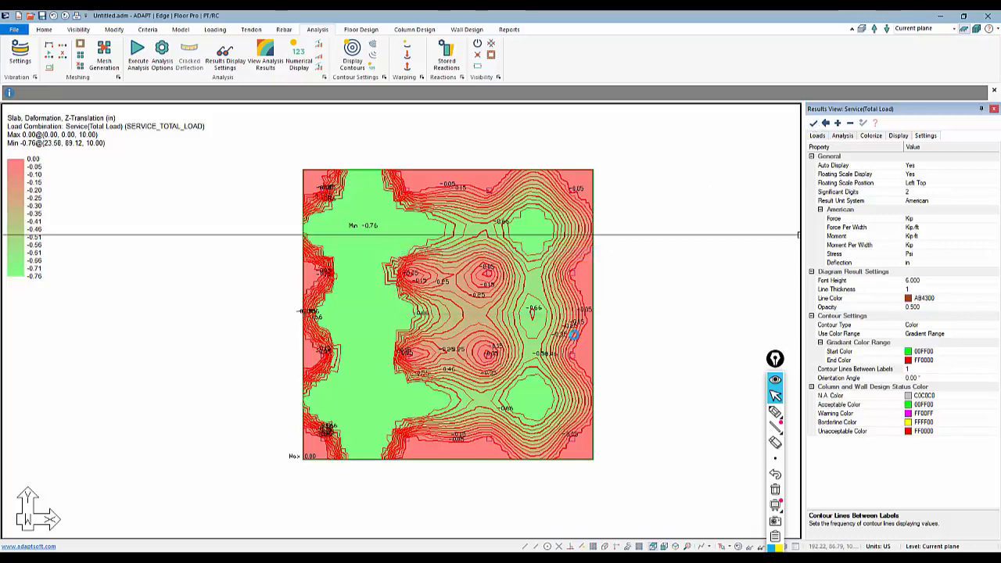
# Decrease the number of contour lines on the filtered Z-Translation plot several times.
pyautogui.click(372, 59)
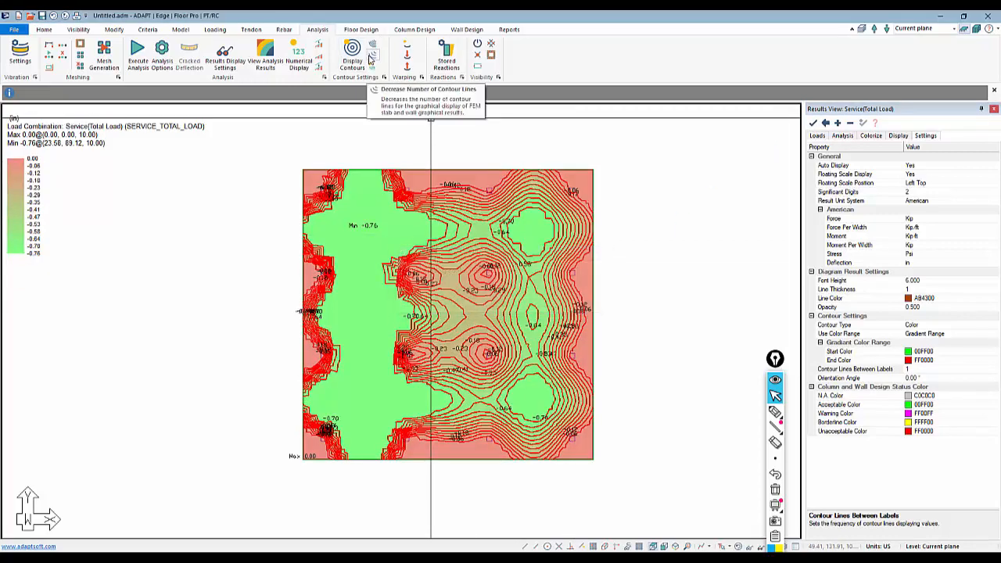
pyautogui.click(372, 58)
pyautogui.click(372, 58)
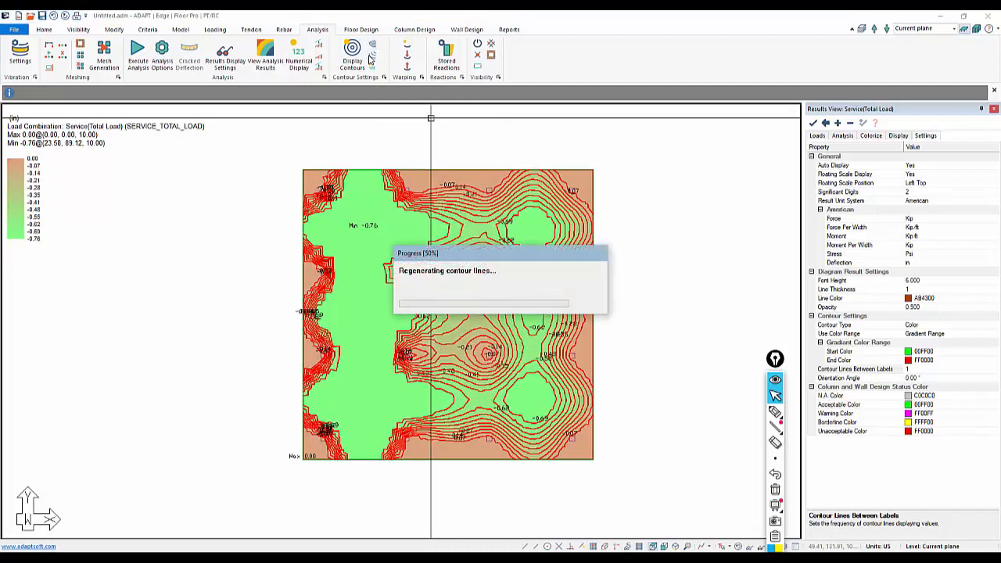
pyautogui.click(371, 58)
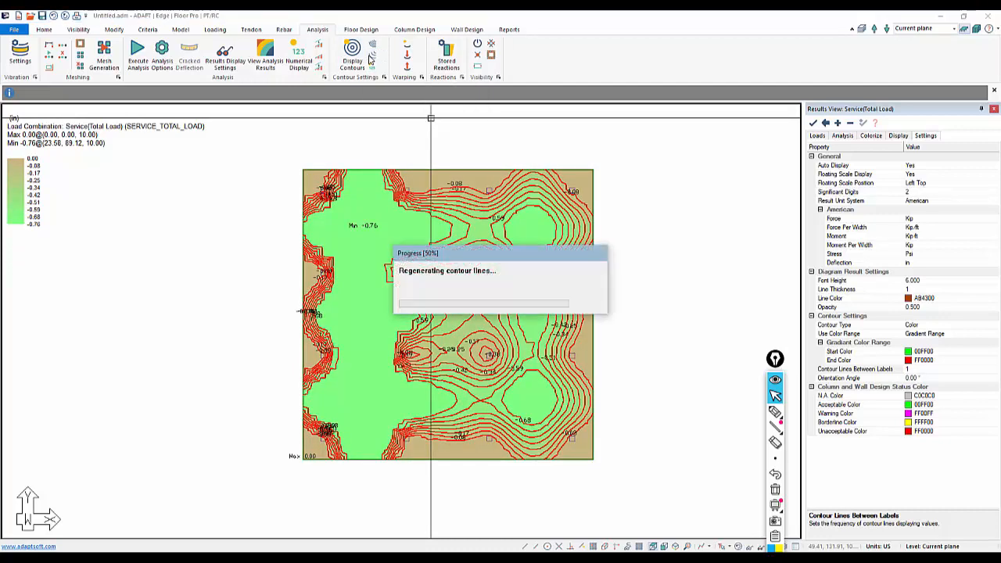